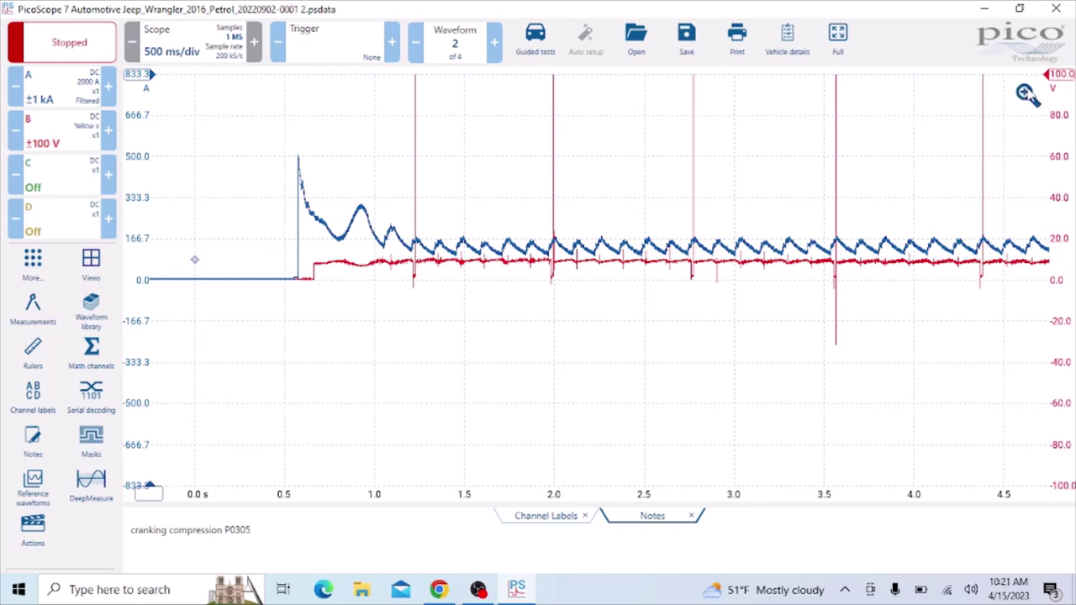
Step: Try zooming on the compression humps and a narrow time slice, then restore the full waveform
{"action": "left_click", "coordinate": [1026, 92]}
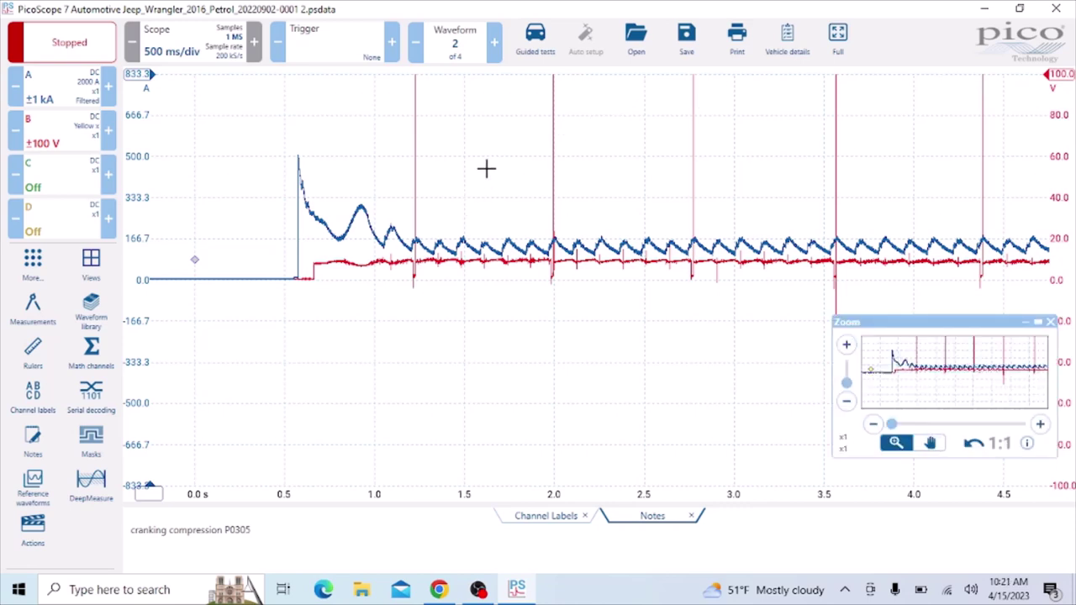
{"action": "left_click_drag", "start_coordinate": [486, 169], "coordinate": [760, 339]}
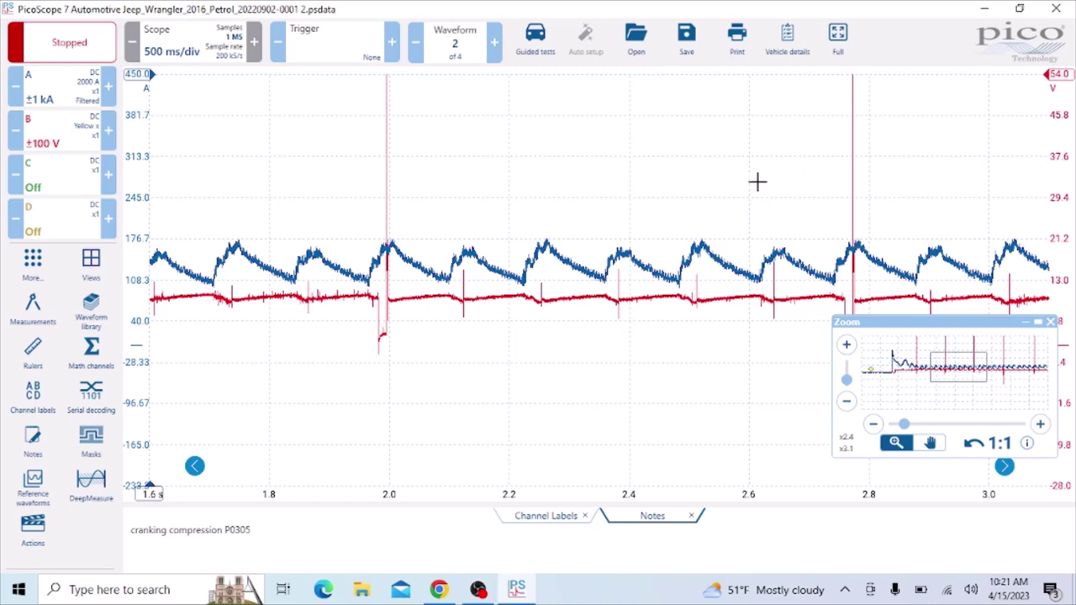
{"action": "scroll", "coordinate": [712, 184], "scroll_direction": "down", "scroll_amount": 1}
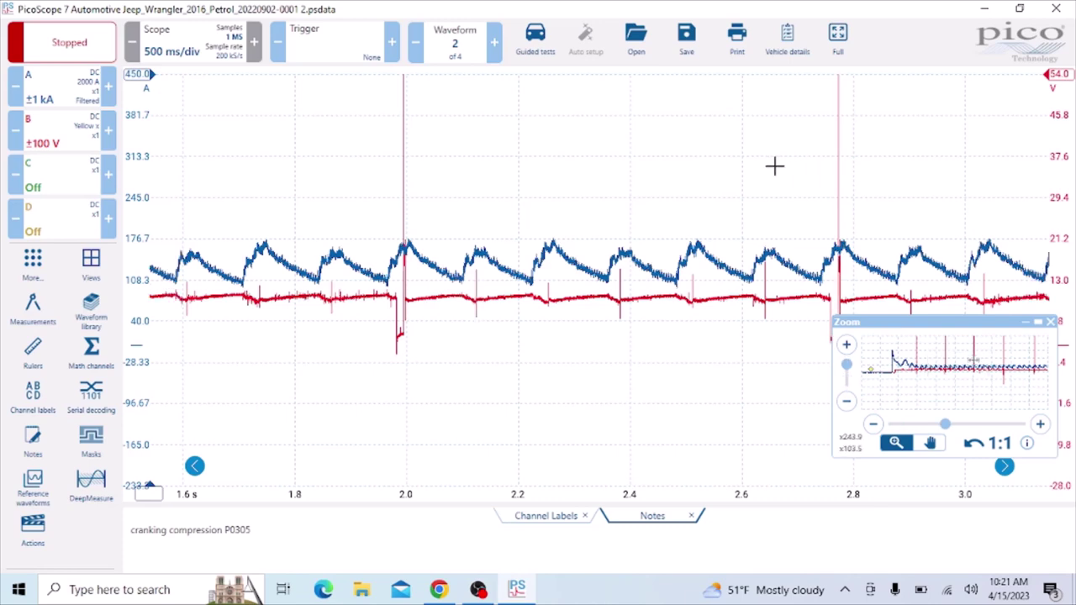
{"action": "left_click_drag", "start_coordinate": [814, 168], "coordinate": [851, 173]}
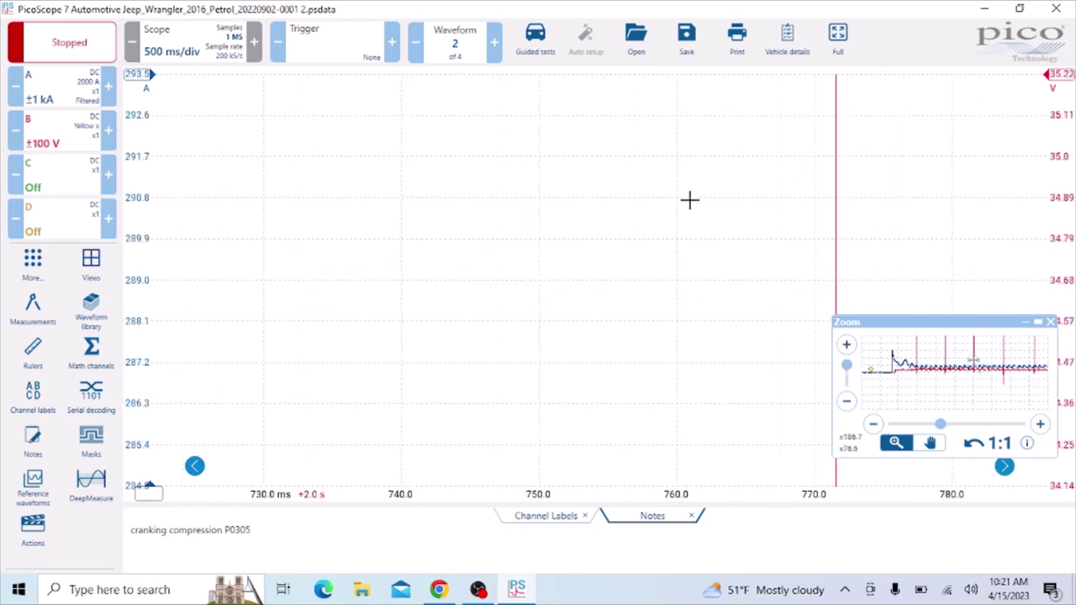
{"action": "left_click", "coordinate": [1051, 322]}
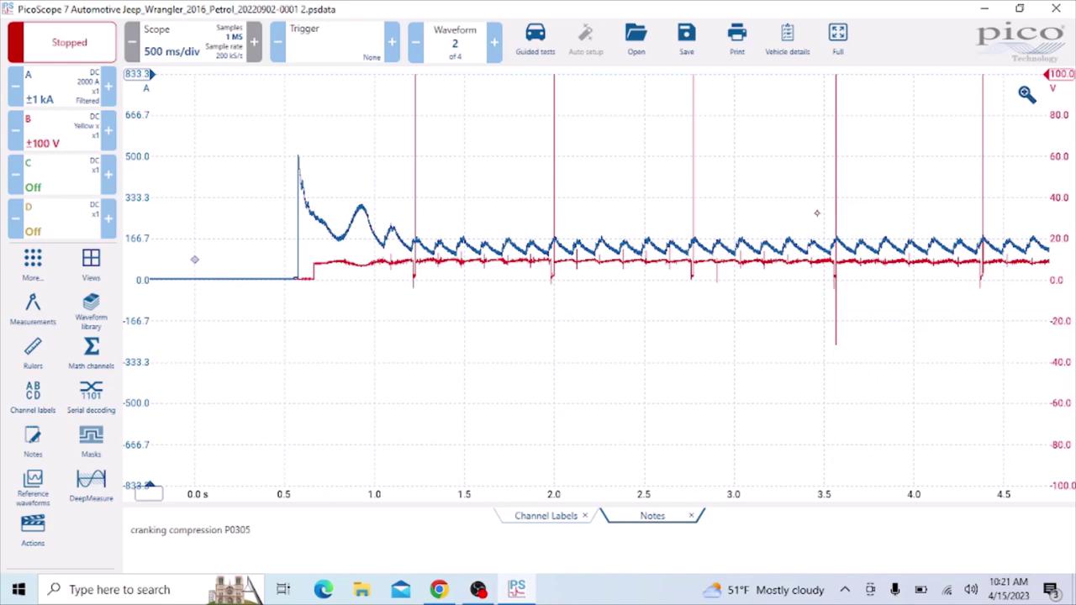
Step: Zoom the graph into roughly 1.8–3.8 s and switch to the pan tool
{"action": "left_click", "coordinate": [1021, 94]}
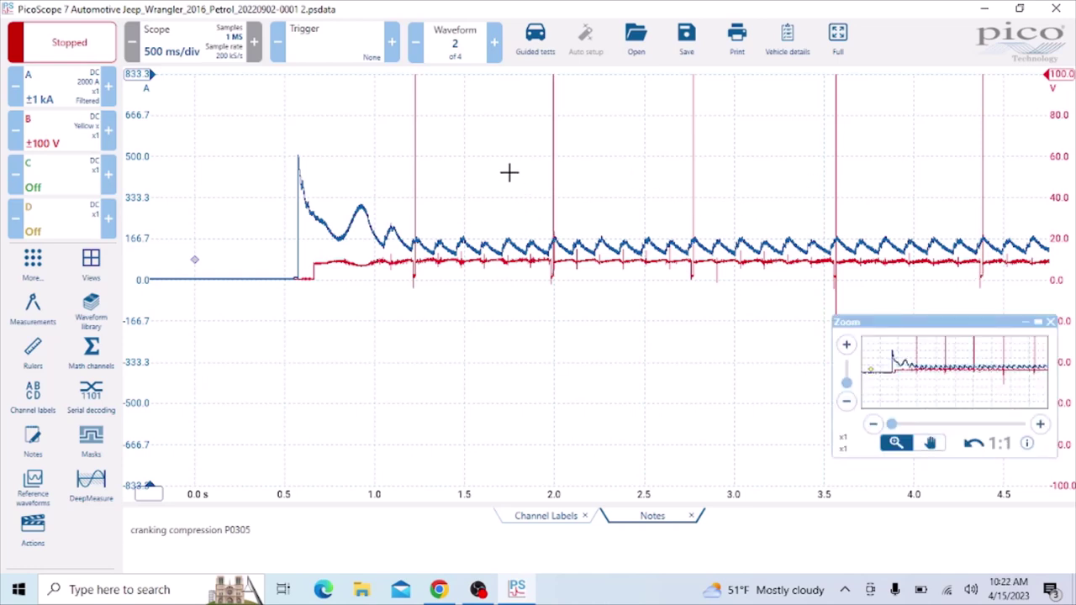
{"action": "left_click_drag", "start_coordinate": [504, 168], "coordinate": [870, 344]}
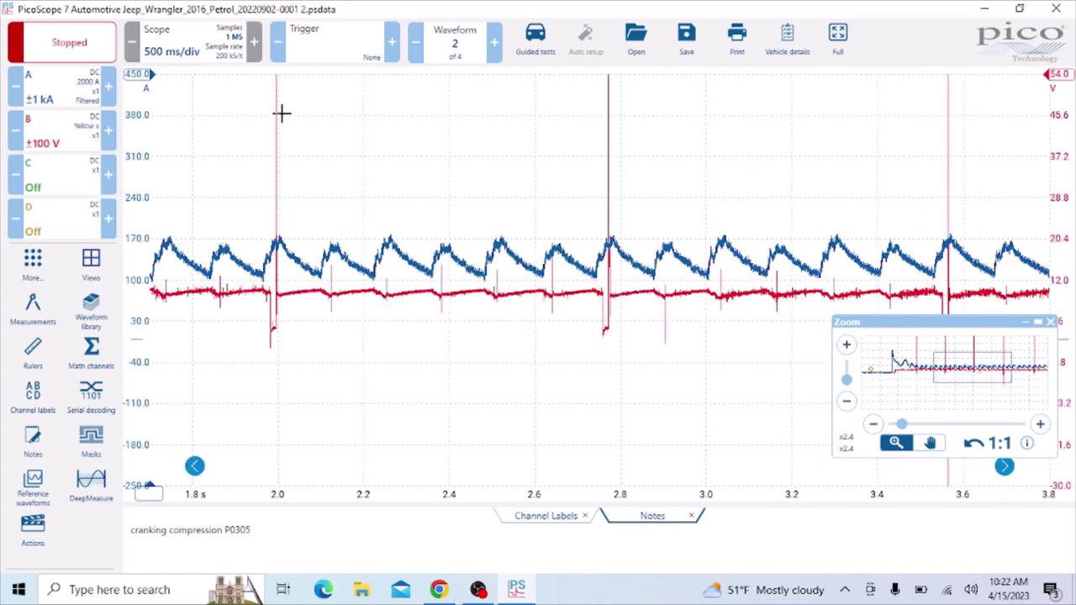
{"action": "key", "text": "Escape"}
Step: Drag the channel A current ruler down to 172.9 A, level with the hump peaks
{"action": "left_click_drag", "start_coordinate": [139, 74], "coordinate": [138, 238]}
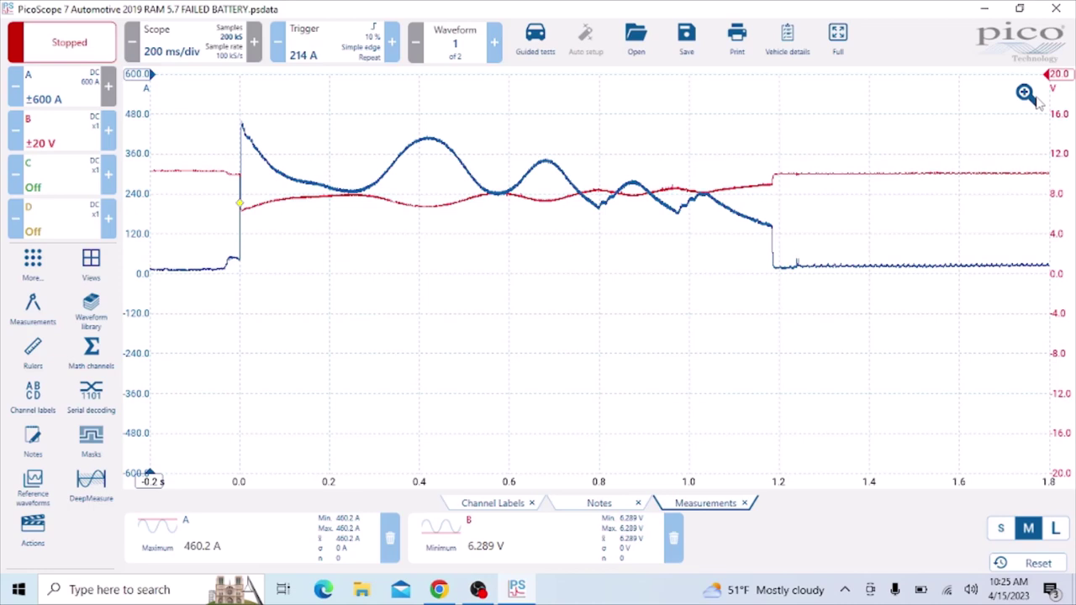
Step: Drag a channel B voltage ruler down to 6.193 V near the cranking voltage dip
{"action": "left_click", "coordinate": [1060, 74]}
{"action": "left_click_drag", "start_coordinate": [1060, 74], "coordinate": [1067, 211]}
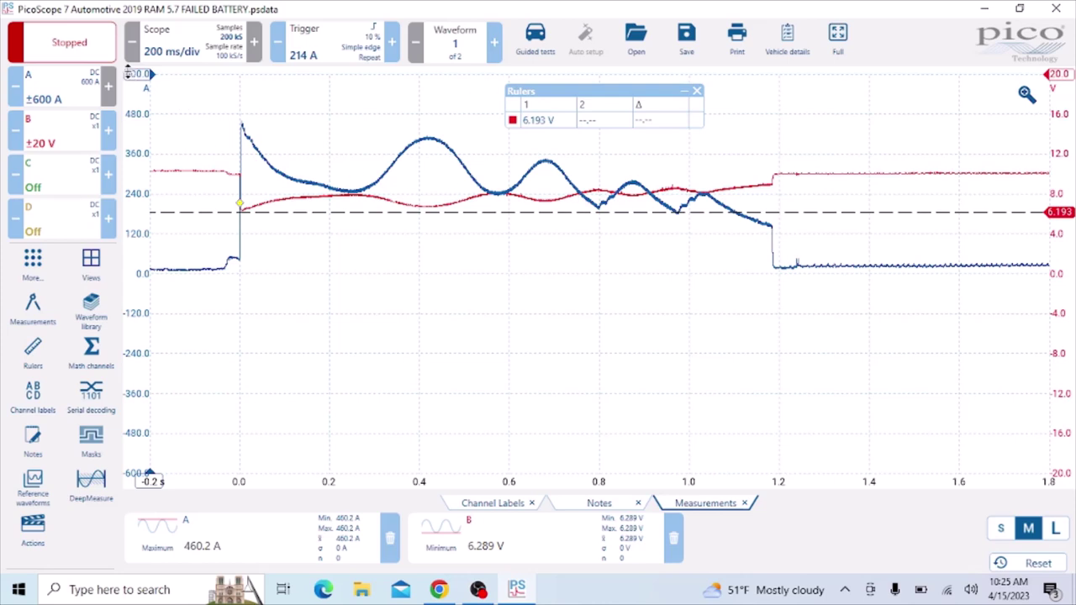
Step: Set a current ruler near the 405.9 A peak, then switch to the 2012 RAM 1500 capture window
{"action": "left_click_drag", "start_coordinate": [133, 74], "coordinate": [138, 138]}
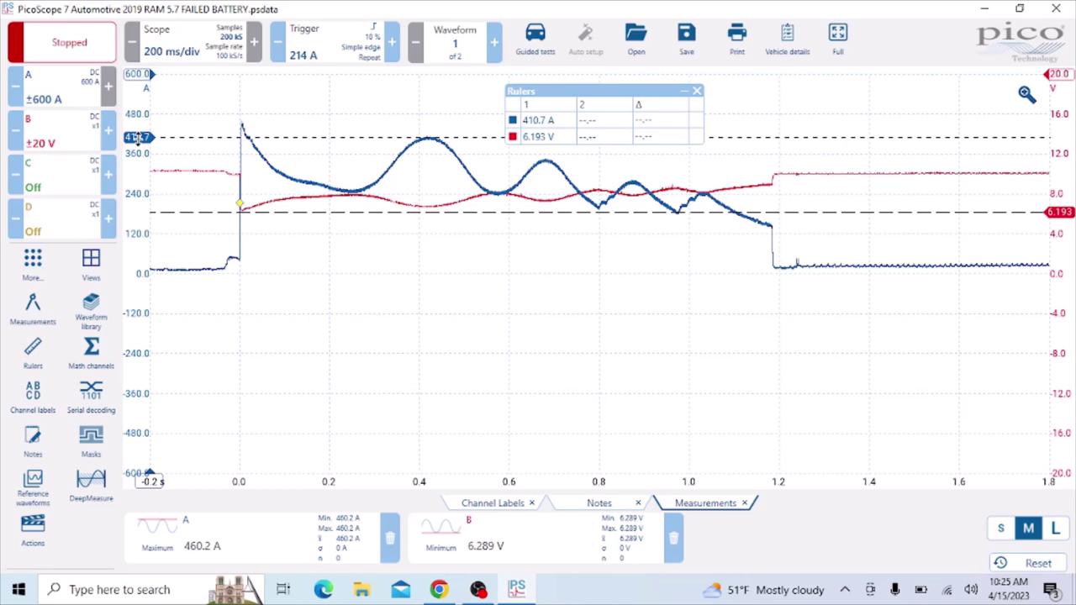
{"action": "mouse_move", "coordinate": [138, 137]}
{"action": "left_mouse_down"}
{"action": "mouse_move", "coordinate": [139, 205]}
{"action": "mouse_move", "coordinate": [141, 139]}
{"action": "mouse_move", "coordinate": [152, 141]}
{"action": "left_mouse_up"}
{"action": "left_click_drag", "start_coordinate": [152, 137], "coordinate": [152, 139]}
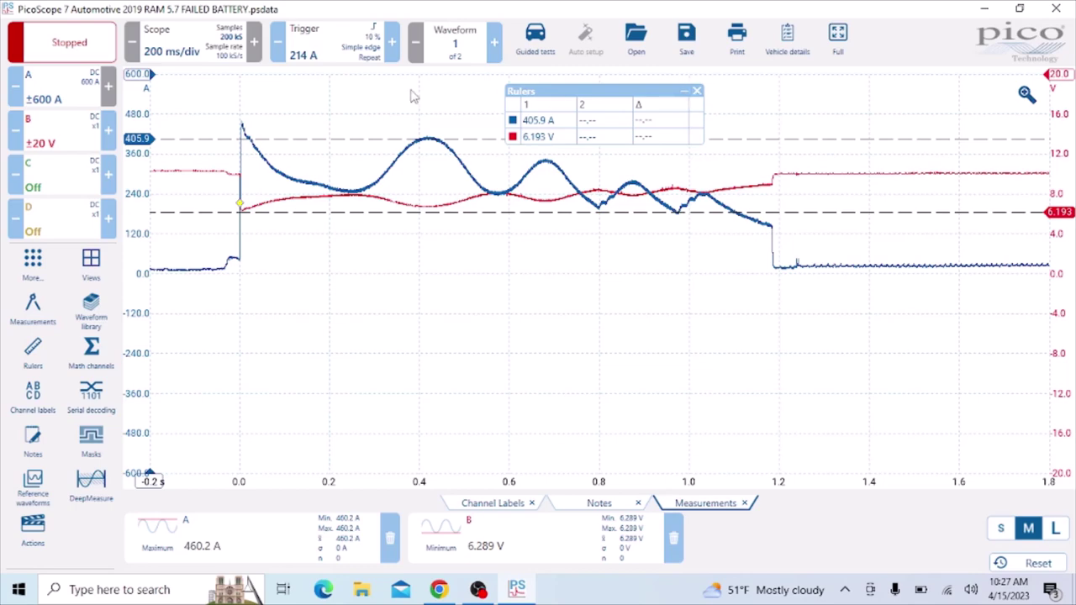
{"action": "left_click", "coordinate": [486, 592]}
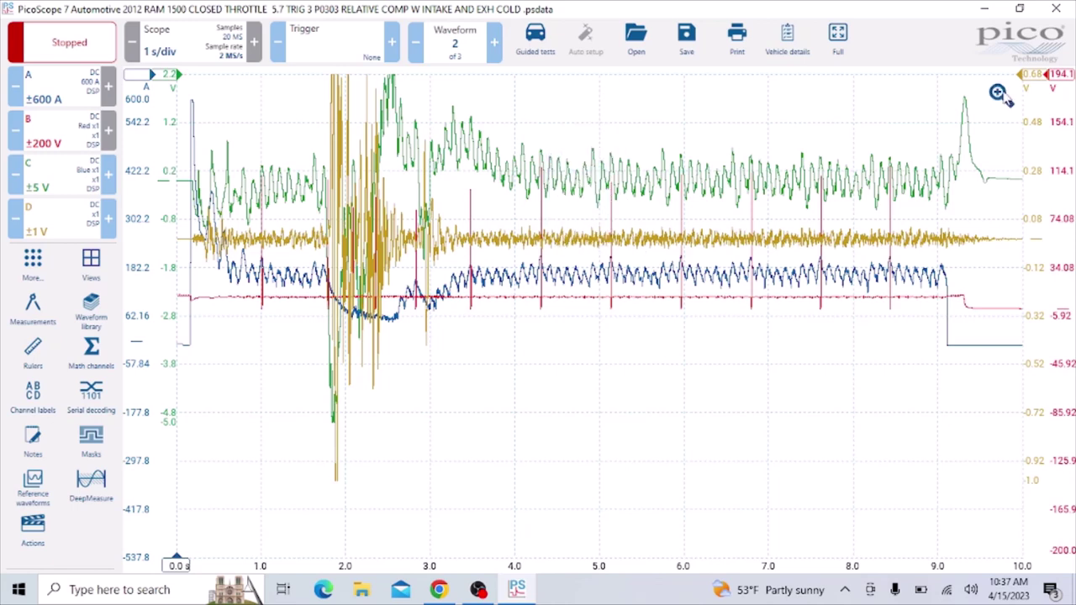
Step: Zoom the graph to 4.6–6.4 s, framing the two spikes near 5.15 and 5.97 s
{"action": "left_click", "coordinate": [997, 92]}
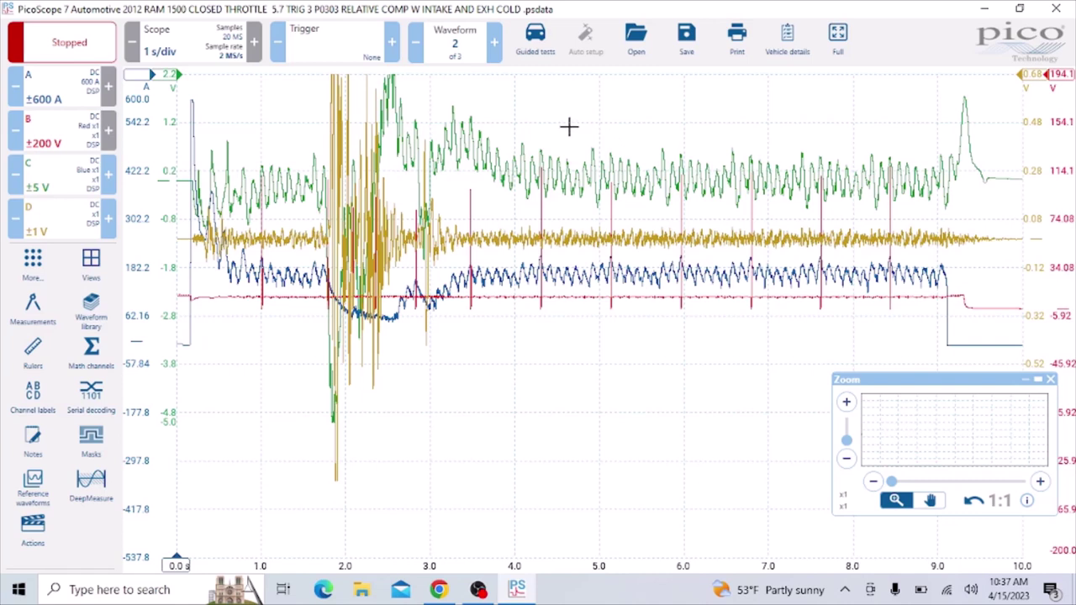
{"action": "left_click_drag", "start_coordinate": [569, 127], "coordinate": [720, 357]}
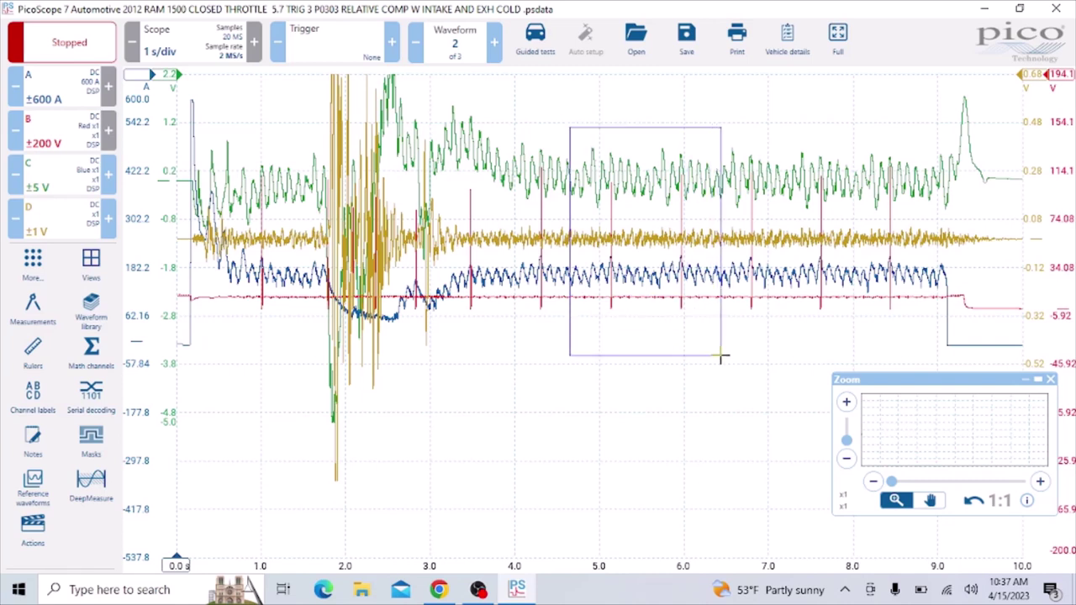
{"action": "left_click_drag", "start_coordinate": [720, 357], "coordinate": [720, 356]}
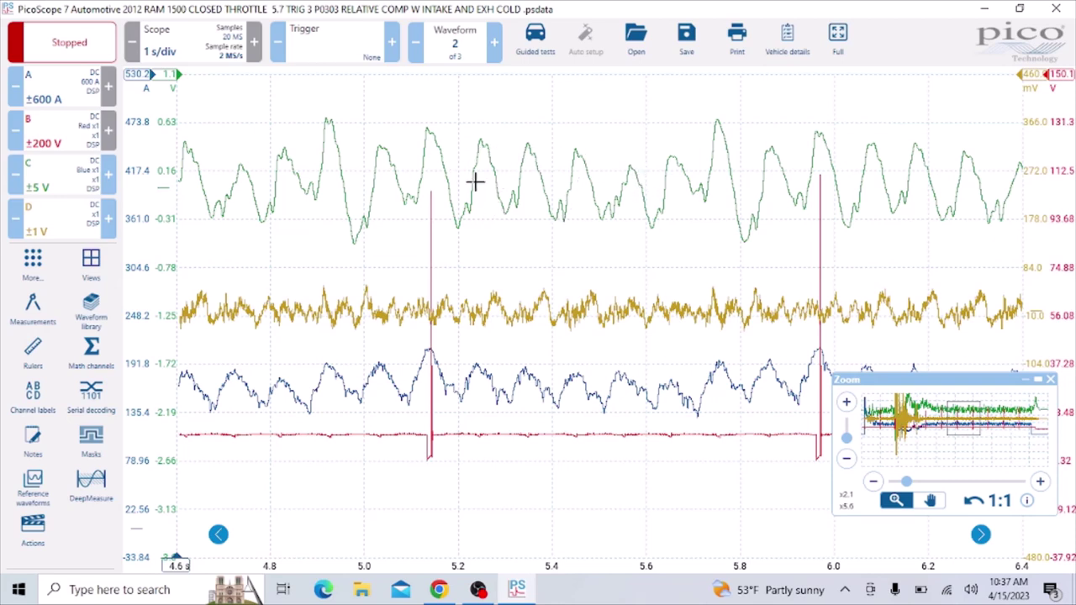
Step: Toggle the Zoom panel to the hand tool, back to the magnifier, then hand again
{"action": "key", "text": "h"}
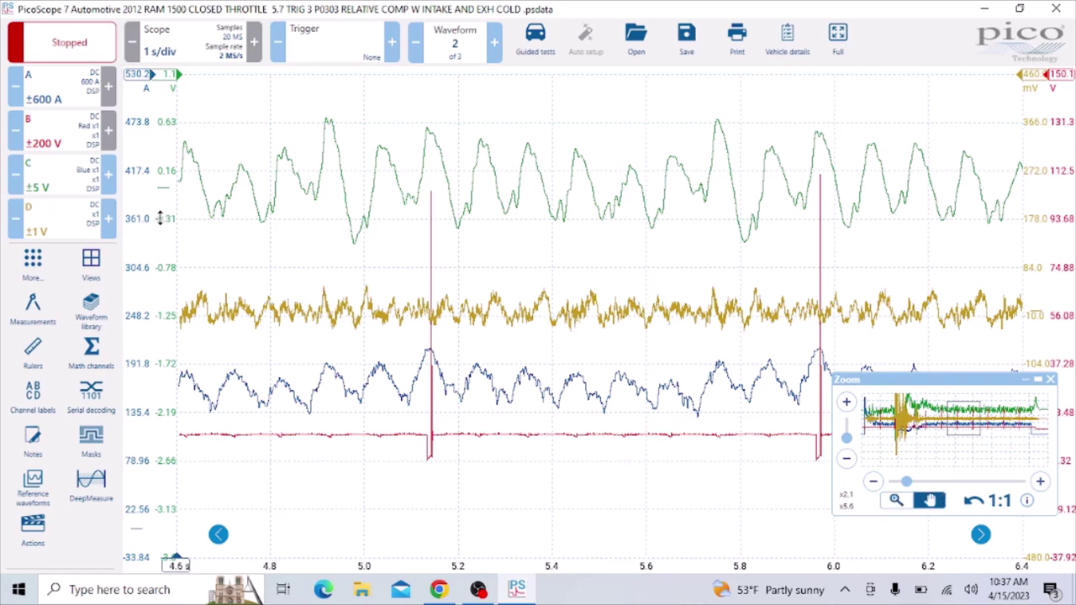
{"action": "key", "text": "z"}
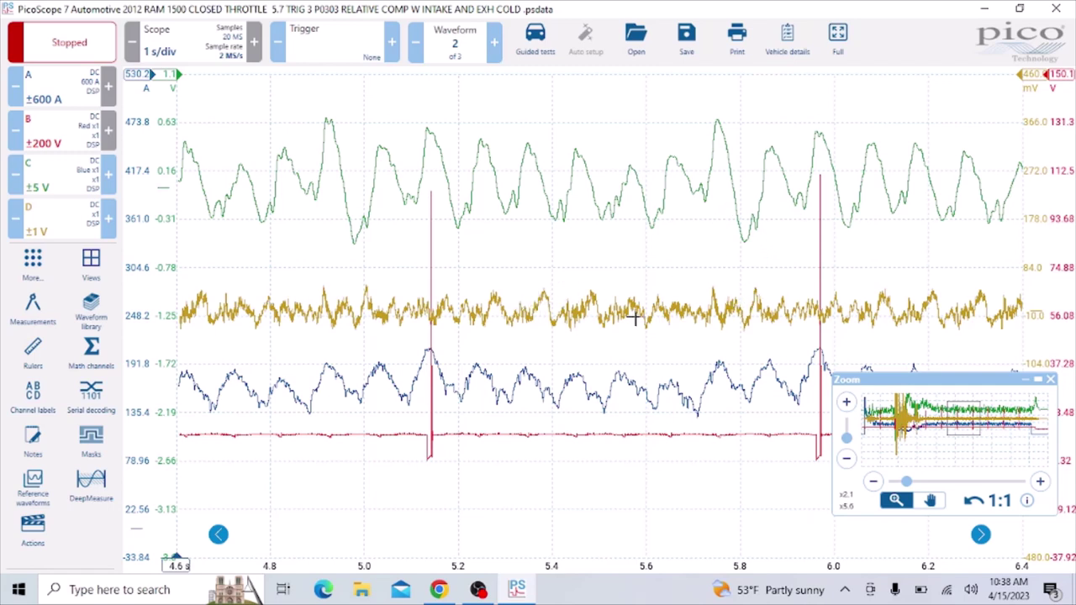
{"action": "key", "text": "h"}
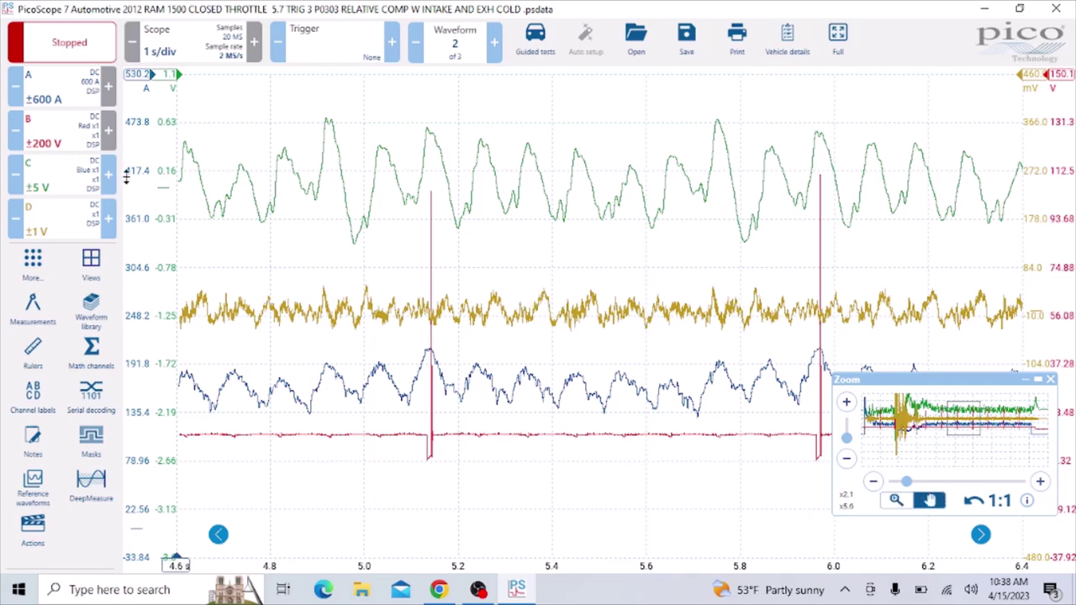
Step: In channel D's DSP settings, turn the low-pass filter off and raise resolution enhancement to 16 bits
{"action": "left_click", "coordinate": [80, 227]}
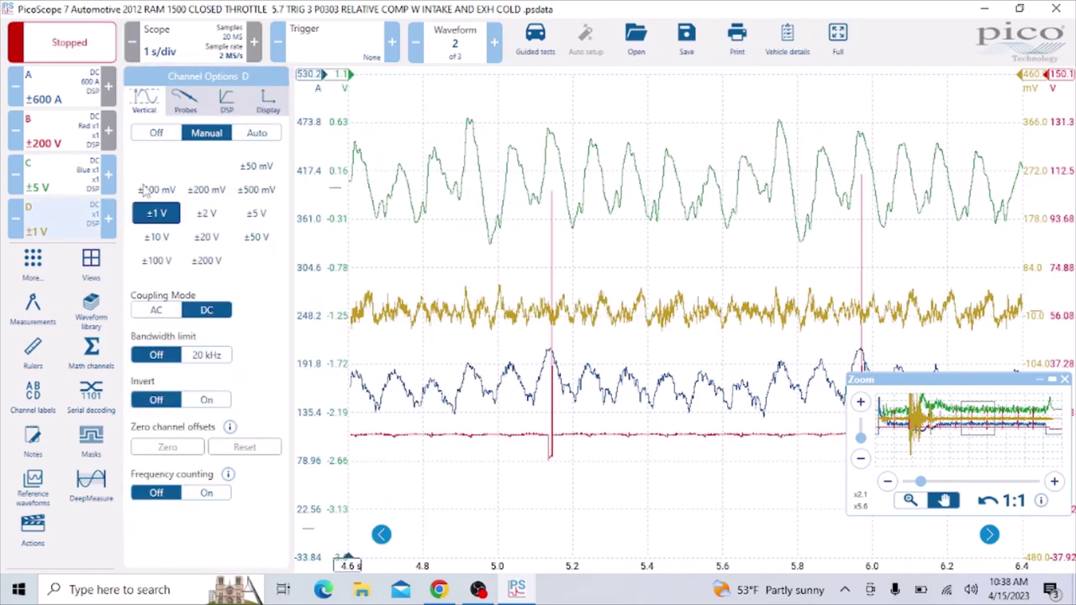
{"action": "left_click", "coordinate": [232, 105]}
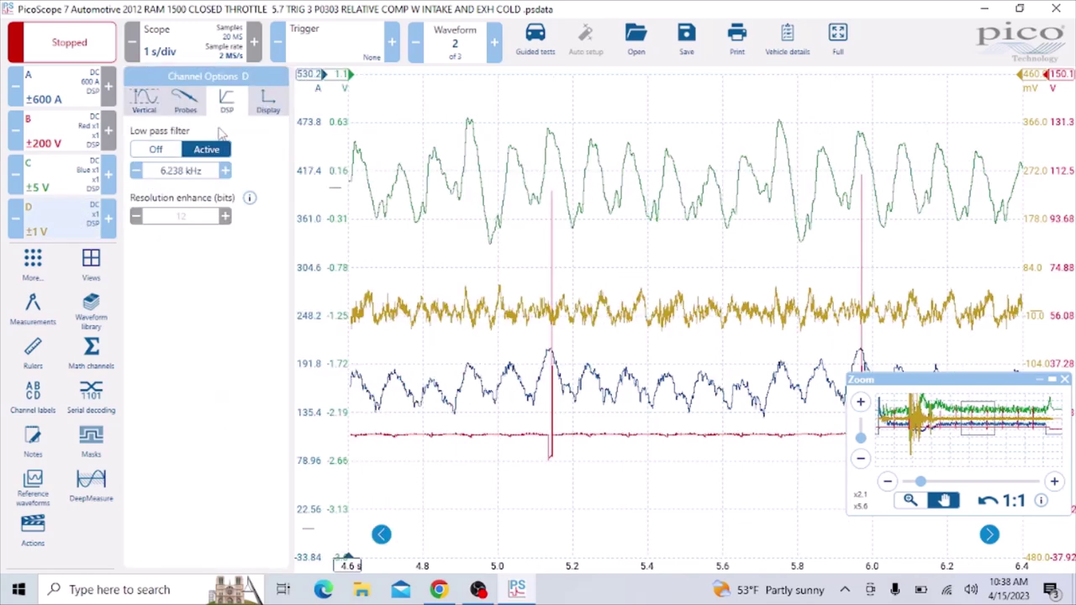
{"action": "left_click", "coordinate": [156, 149]}
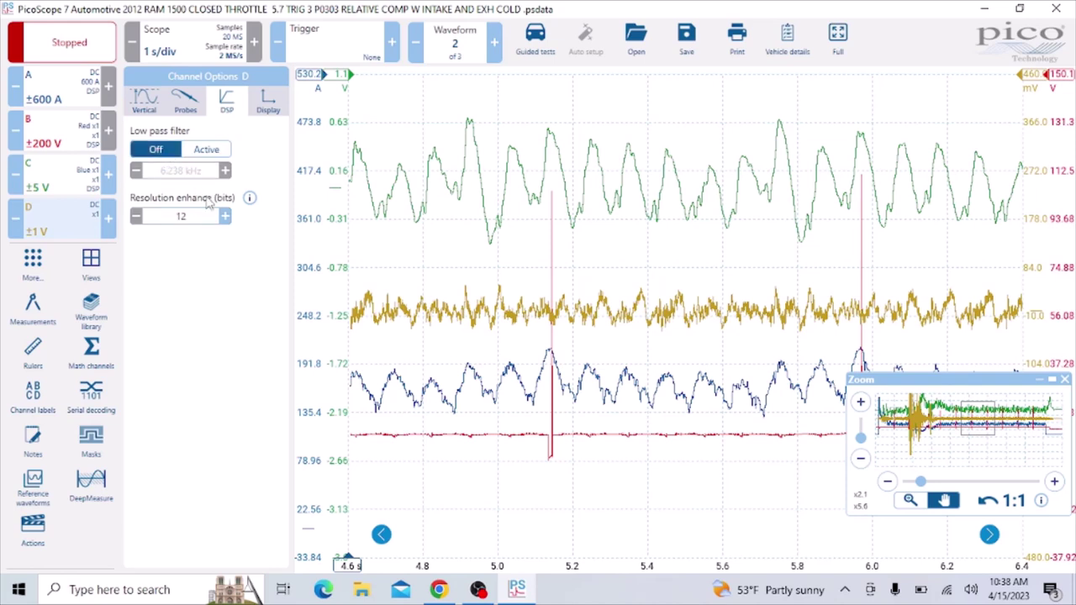
{"action": "left_click", "coordinate": [224, 217]}
{"action": "left_click", "coordinate": [224, 216]}
{"action": "left_click", "coordinate": [225, 217]}
{"action": "left_click", "coordinate": [224, 217]}
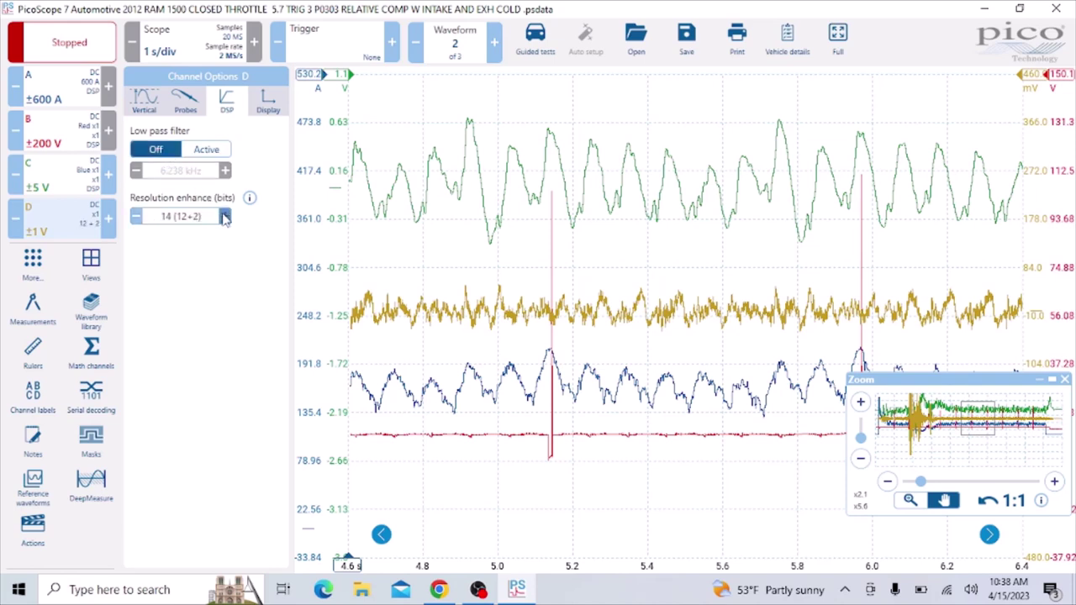
{"action": "left_click", "coordinate": [224, 217]}
{"action": "left_click", "coordinate": [225, 217]}
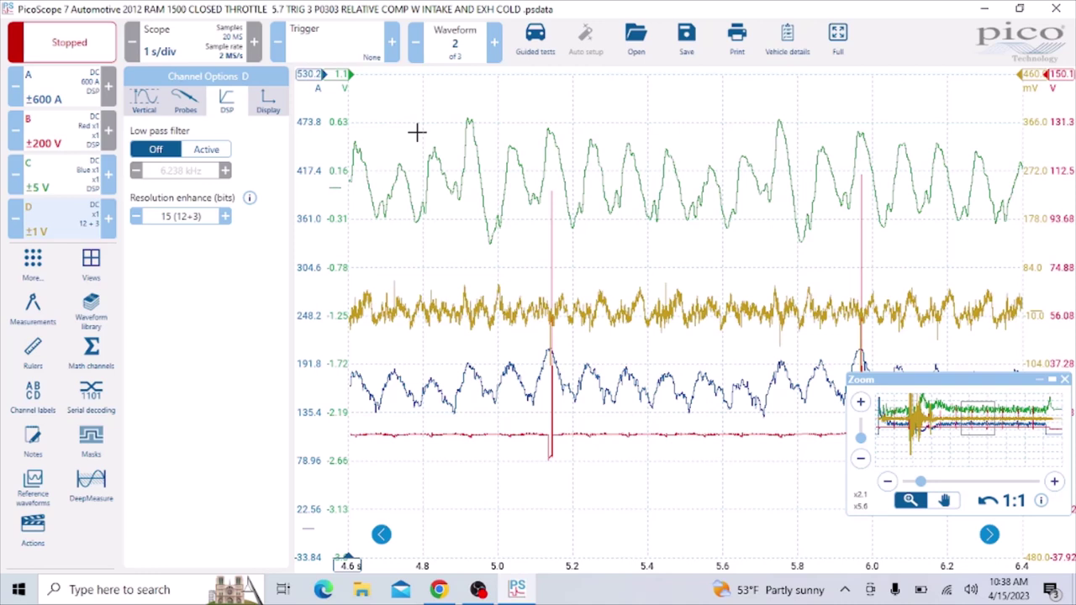
{"action": "left_click", "coordinate": [225, 217]}
{"action": "left_click", "coordinate": [54, 215]}
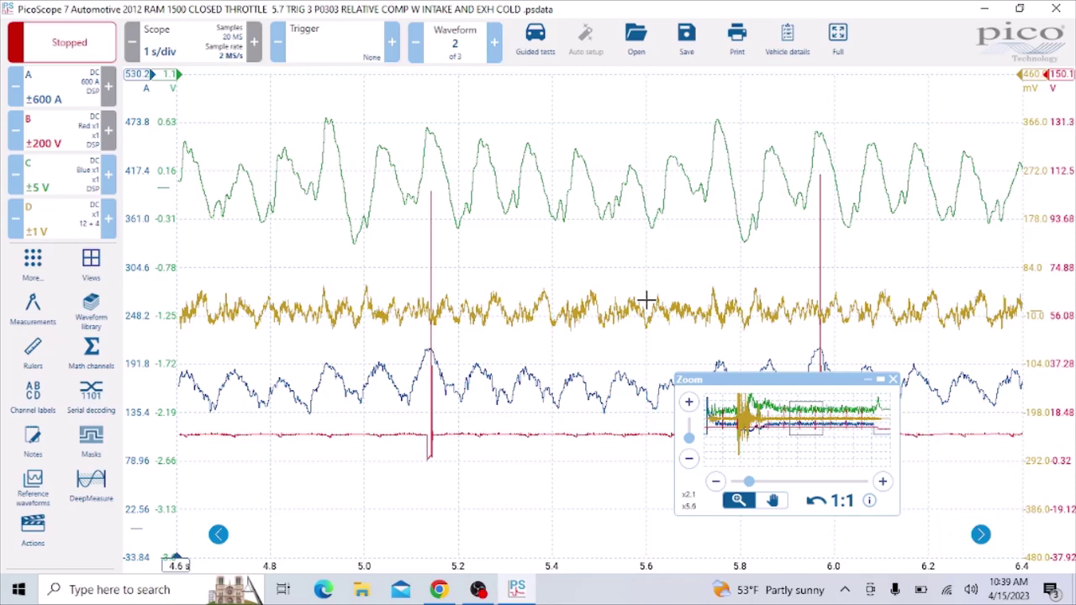
Step: Activate channel D's low-pass filter and lower its cutoff from 6.238 kHz to 900 Hz
{"action": "key", "text": "Escape"}
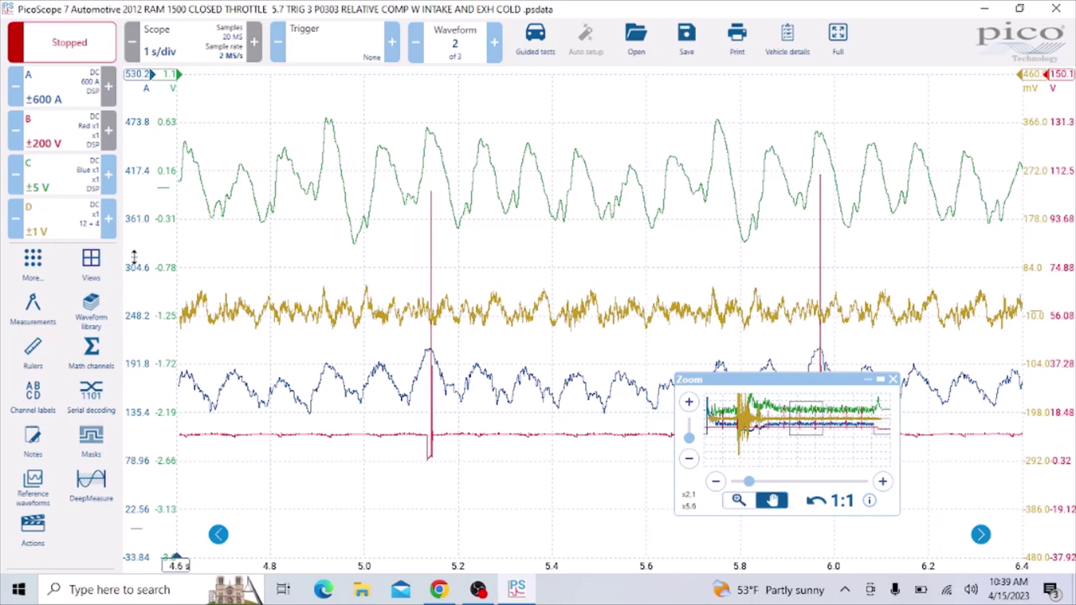
{"action": "left_click", "coordinate": [71, 220]}
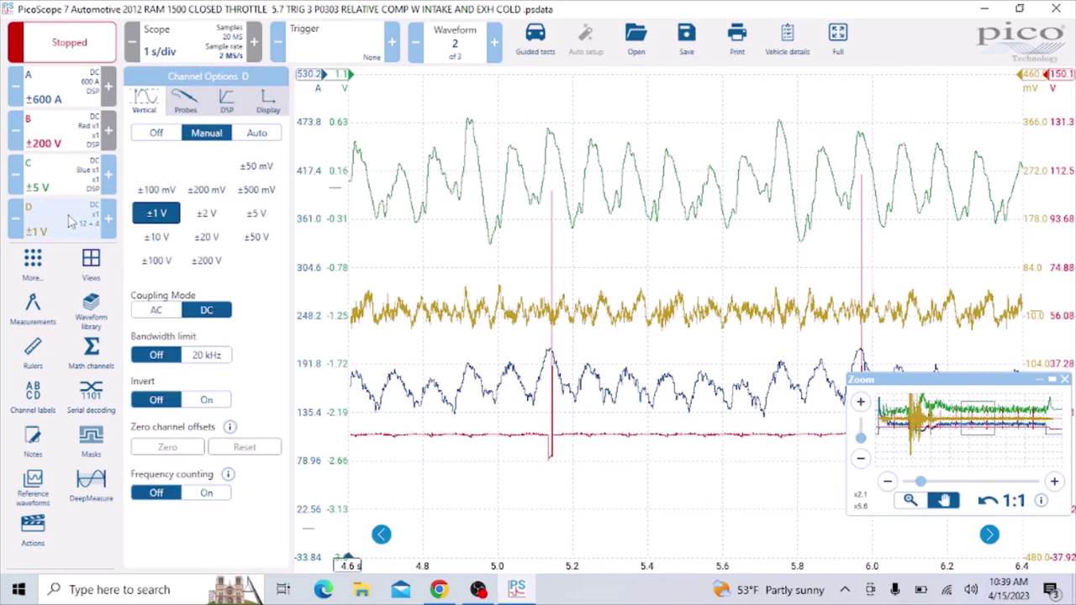
{"action": "left_click", "coordinate": [229, 105]}
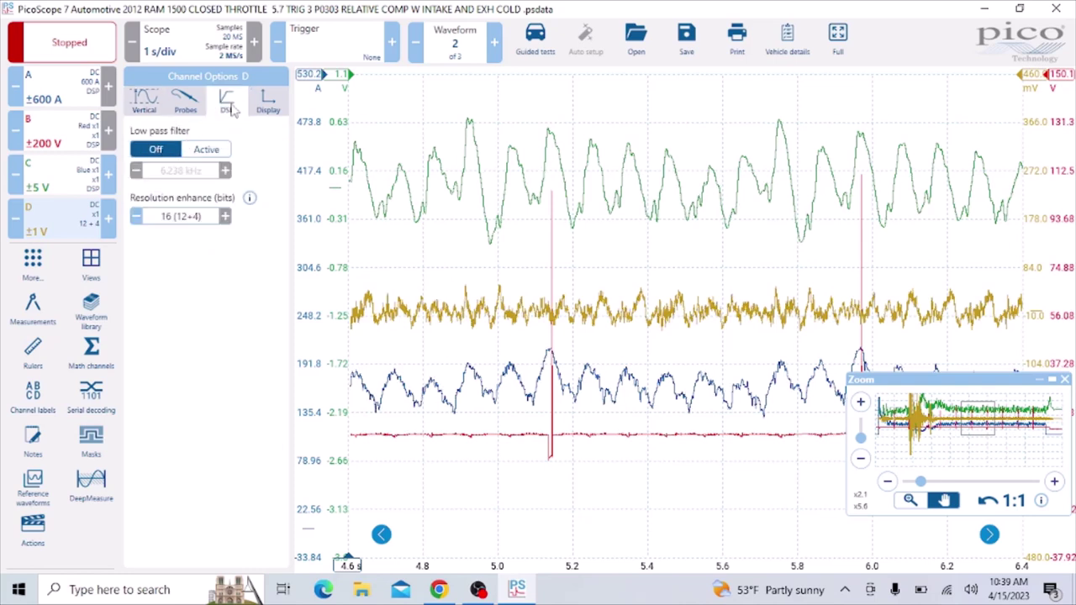
{"action": "left_click", "coordinate": [217, 152]}
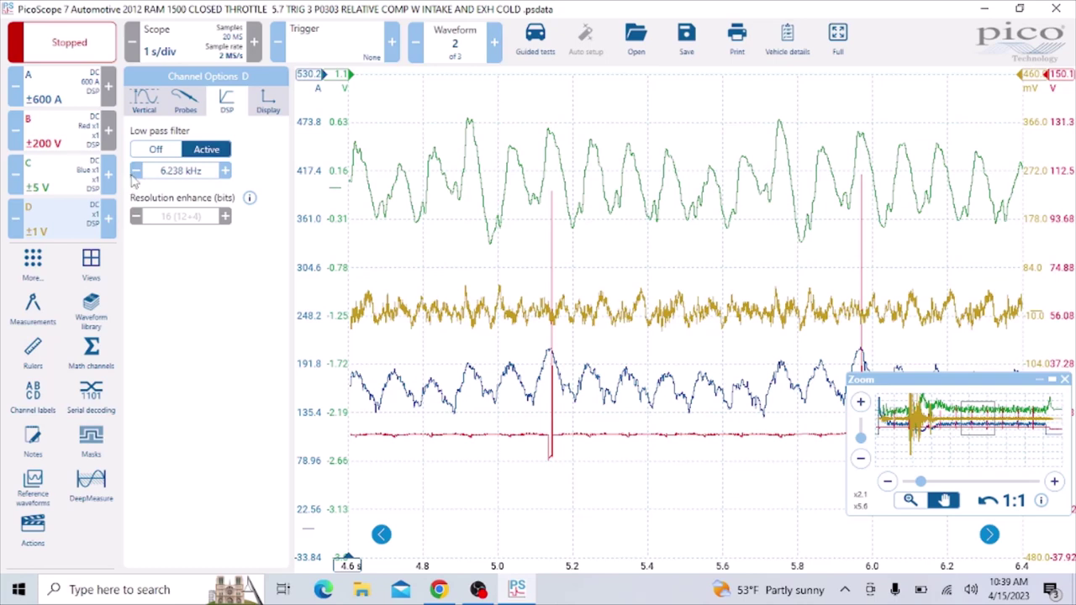
{"action": "left_click", "coordinate": [135, 171]}
{"action": "left_click", "coordinate": [135, 172]}
{"action": "left_click", "coordinate": [135, 172]}
{"action": "left_click", "coordinate": [61, 217]}
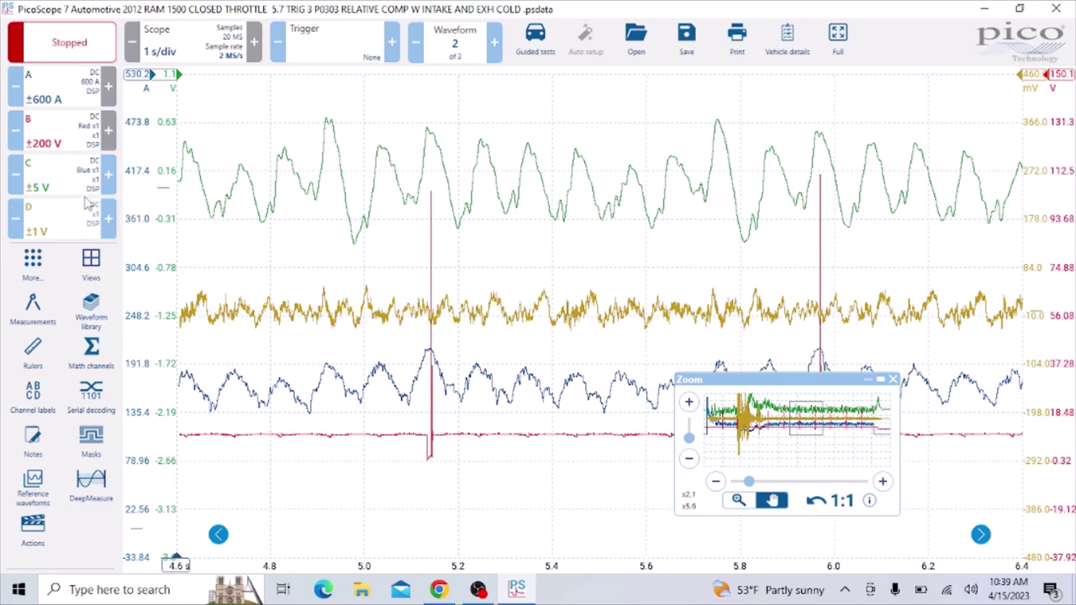
Step: Lower channel D's low-pass cutoff further from 700 Hz down to 32 Hz, checking the yellow trace
{"action": "left_click", "coordinate": [85, 201]}
{"action": "left_click", "coordinate": [227, 103]}
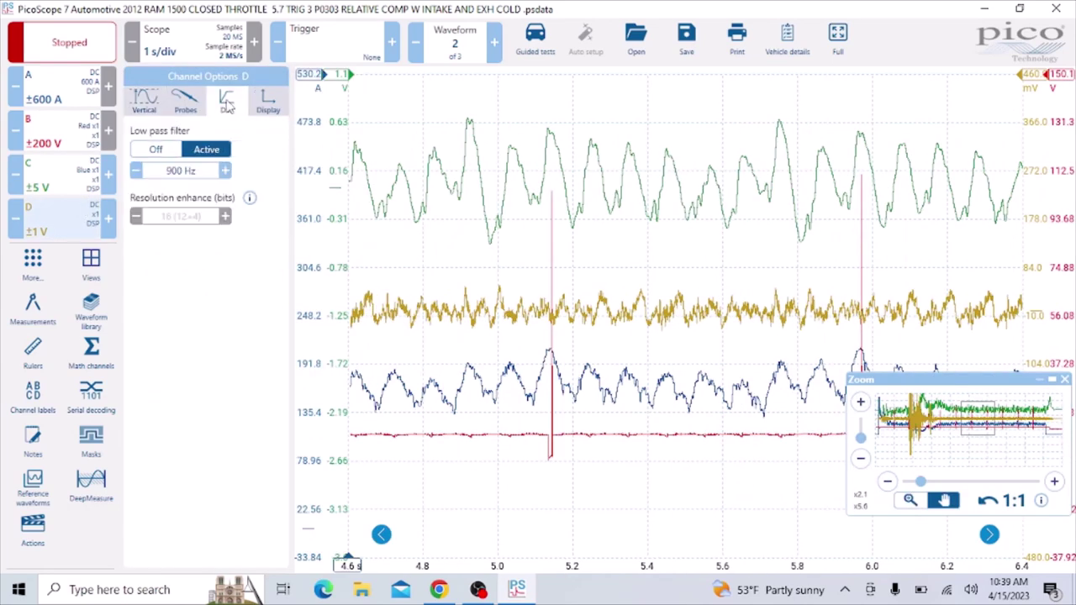
{"action": "left_click", "coordinate": [136, 170]}
{"action": "left_click", "coordinate": [136, 171]}
{"action": "left_click", "coordinate": [136, 170]}
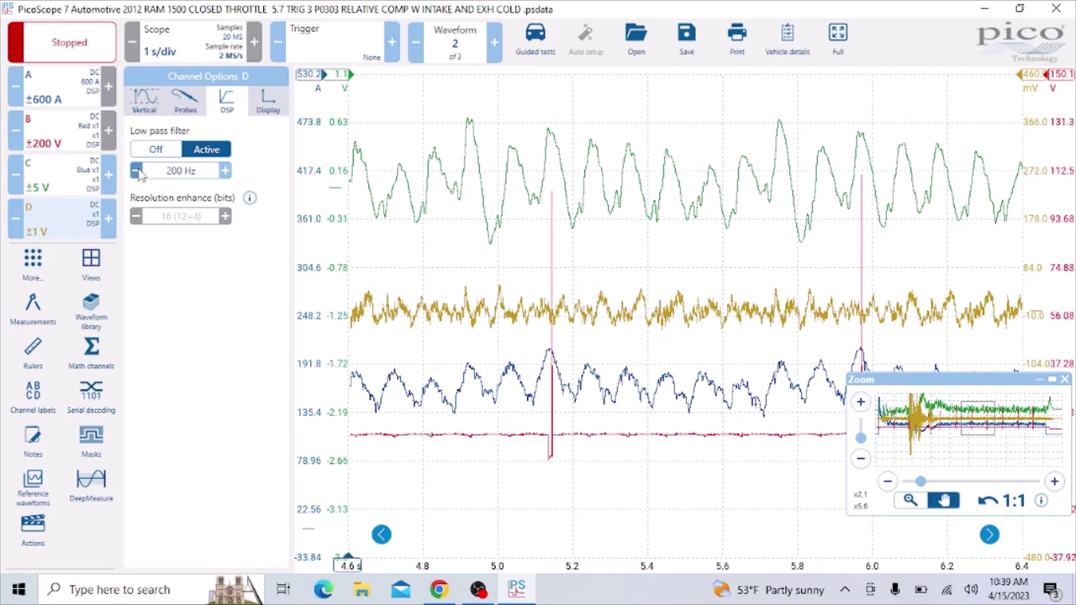
{"action": "left_click", "coordinate": [136, 171]}
{"action": "left_click", "coordinate": [56, 225]}
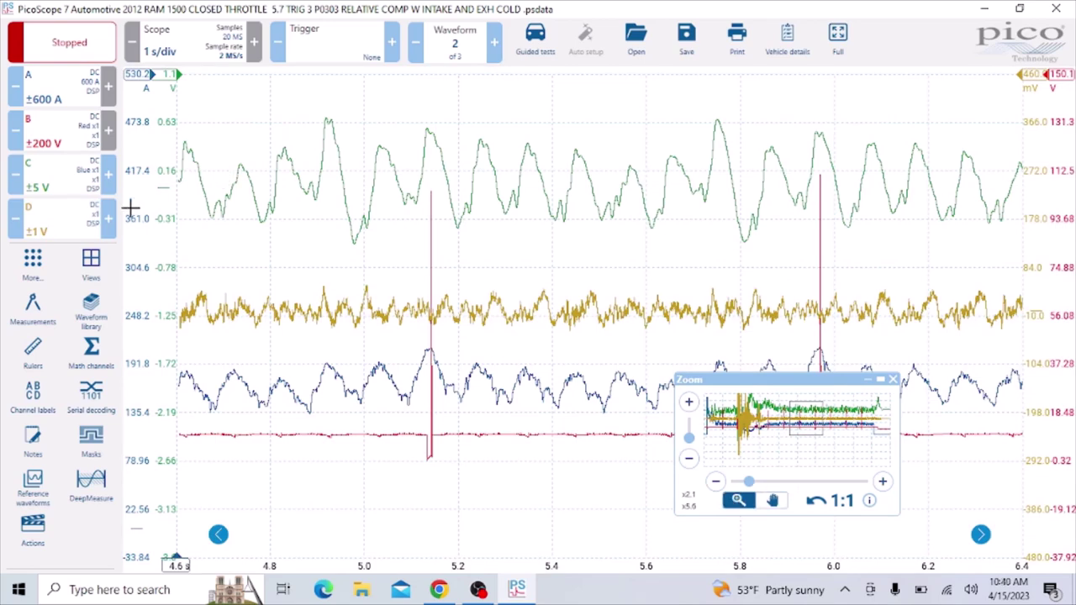
{"action": "left_click", "coordinate": [78, 219]}
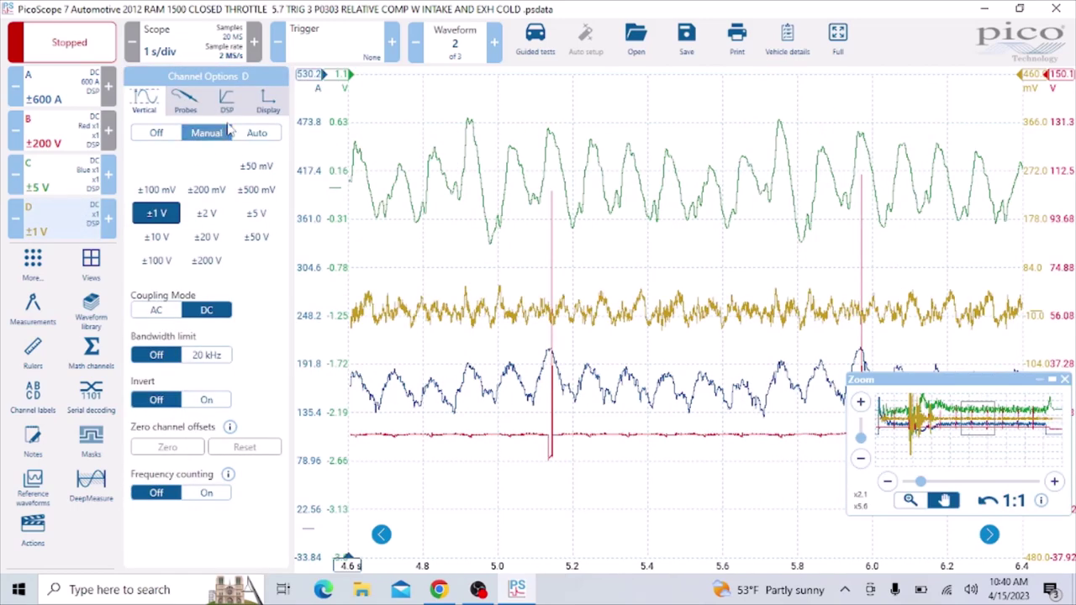
{"action": "left_click", "coordinate": [228, 114]}
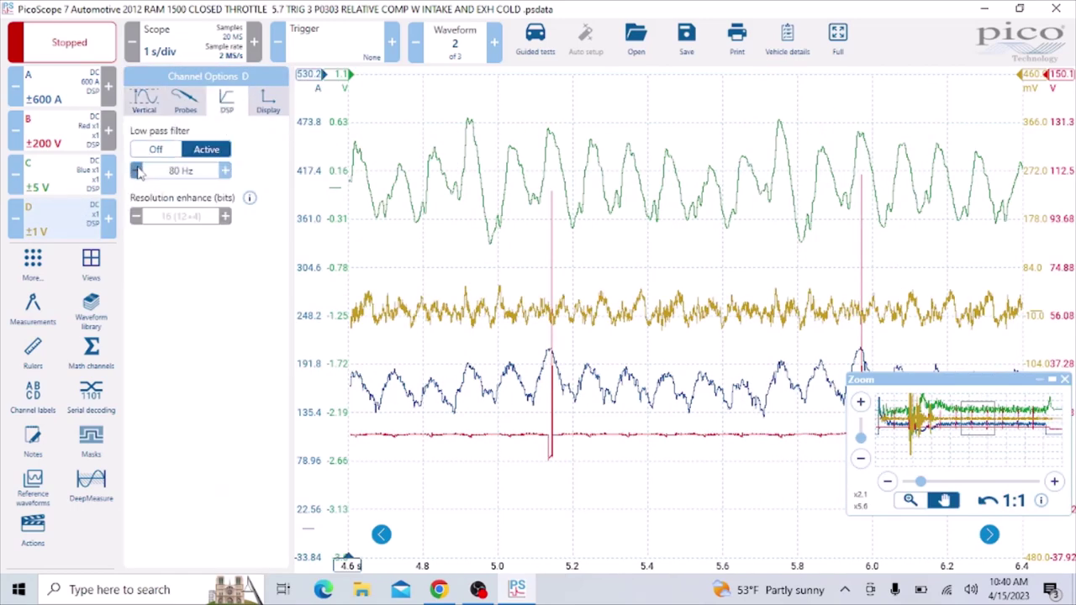
{"action": "left_click", "coordinate": [61, 220]}
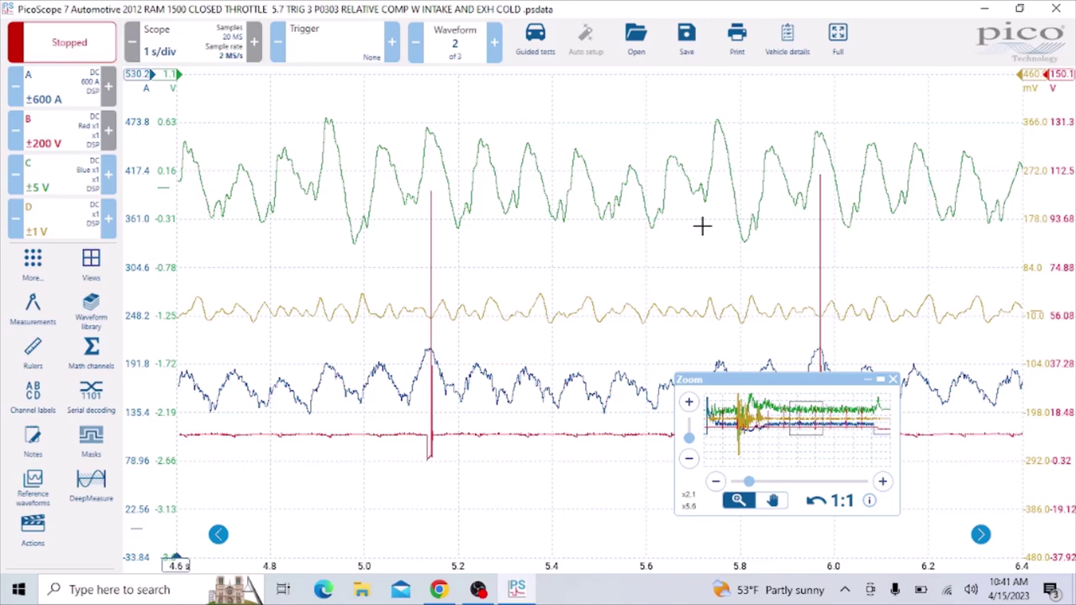
Step: Allow the link to open Microsoft Store, install Pressure Waveform Overlays, launch it, and minimize Edge
{"action": "mouse_move", "coordinate": [476, 593]}
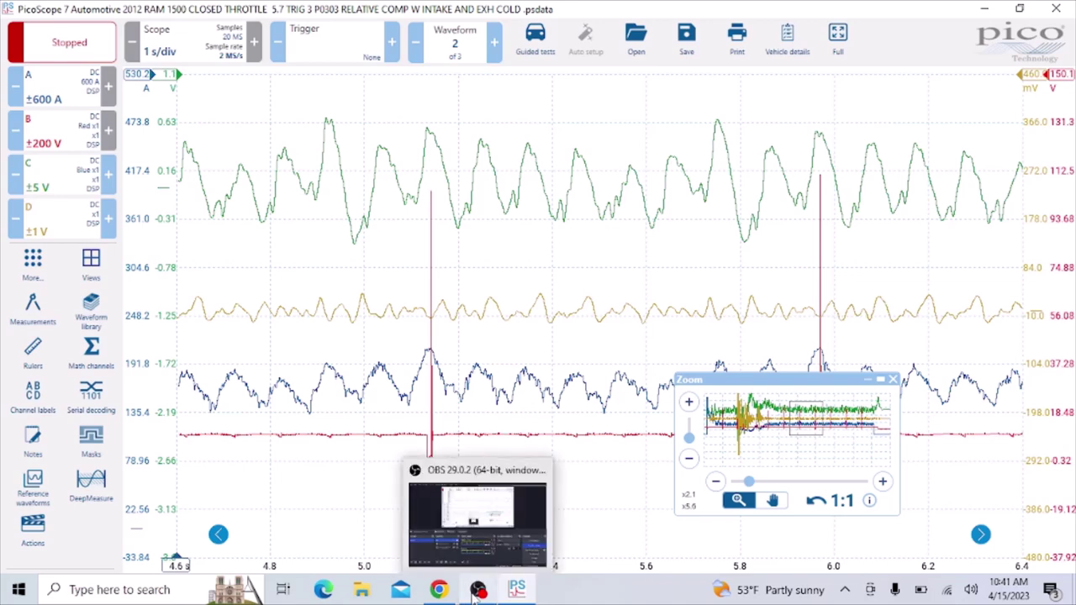
{"action": "left_click", "coordinate": [478, 523]}
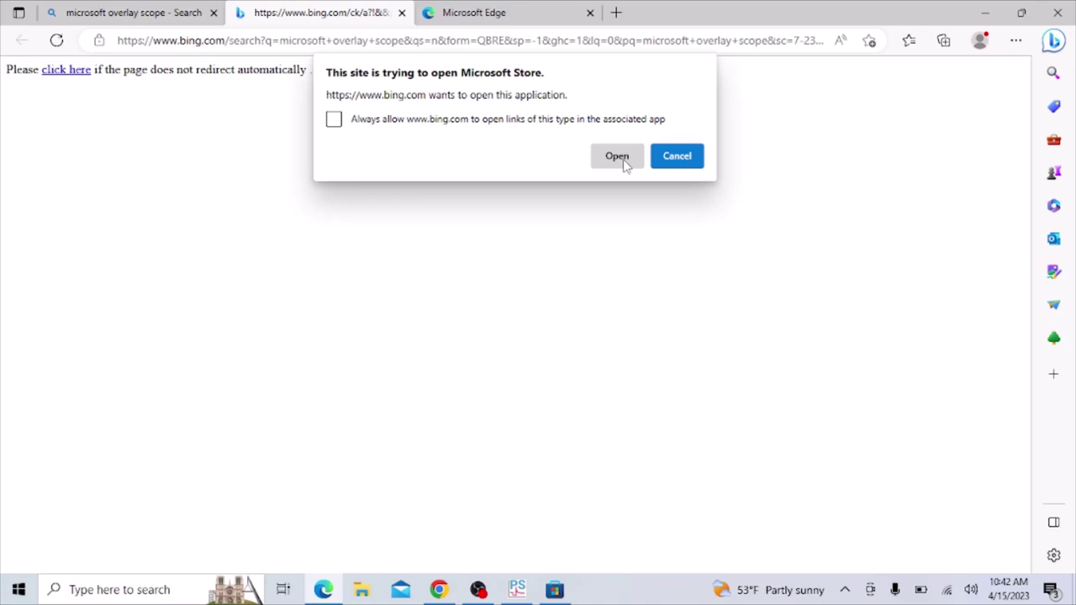
{"action": "left_click", "coordinate": [623, 162]}
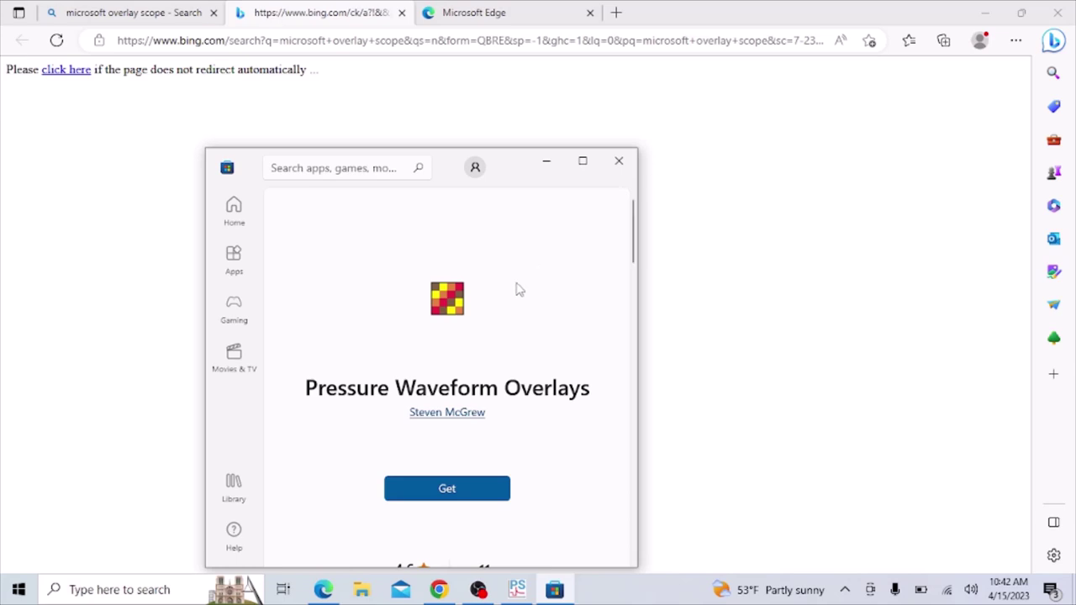
{"action": "left_click", "coordinate": [451, 489]}
{"action": "scroll", "coordinate": [551, 322], "scroll_direction": "down", "scroll_amount": 2}
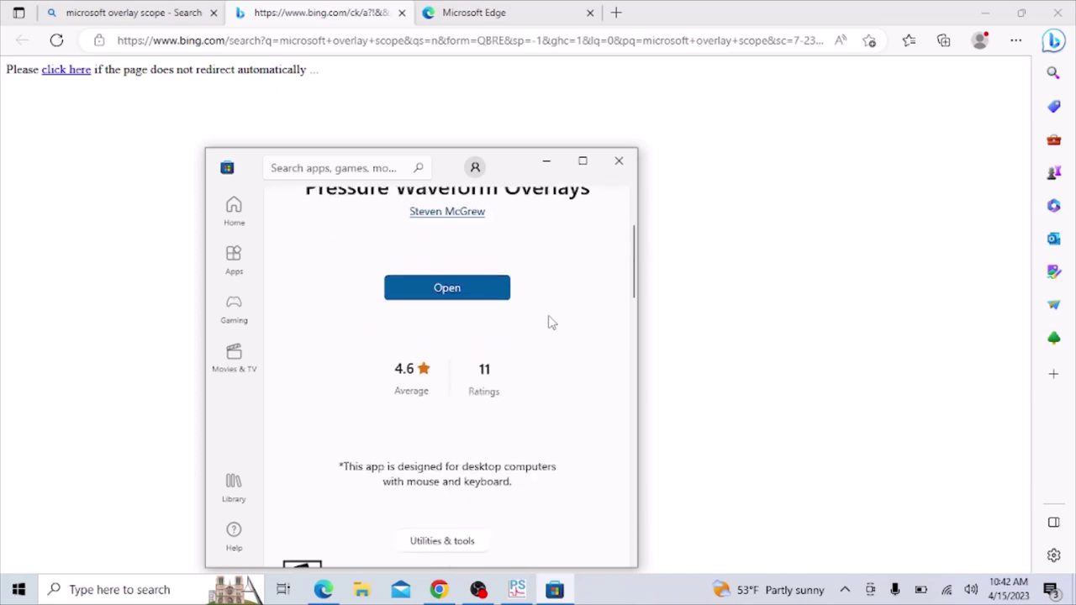
{"action": "left_click", "coordinate": [471, 294]}
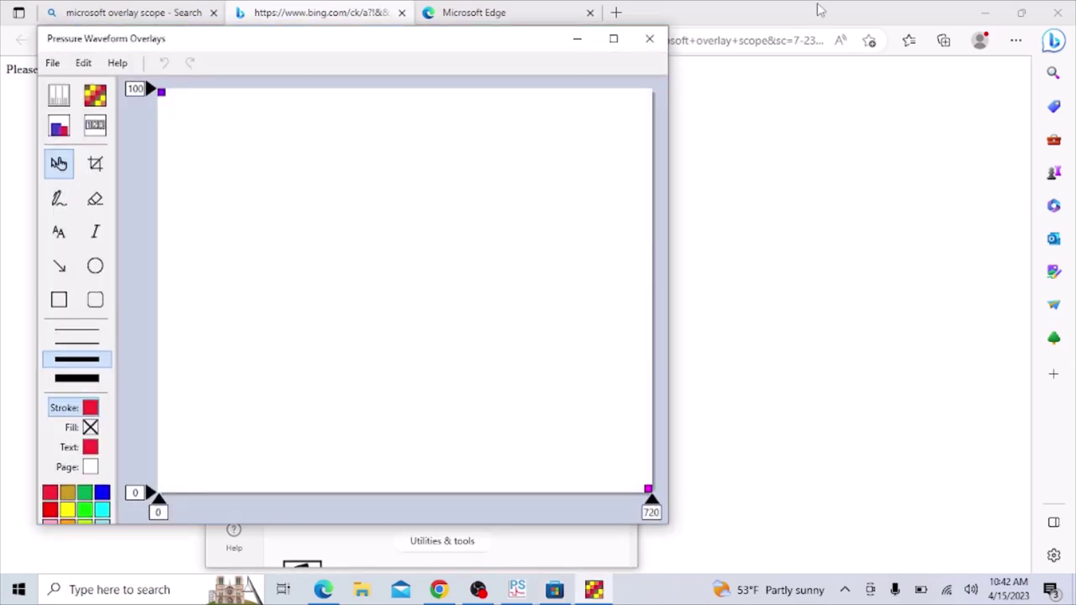
{"action": "left_click", "coordinate": [990, 9]}
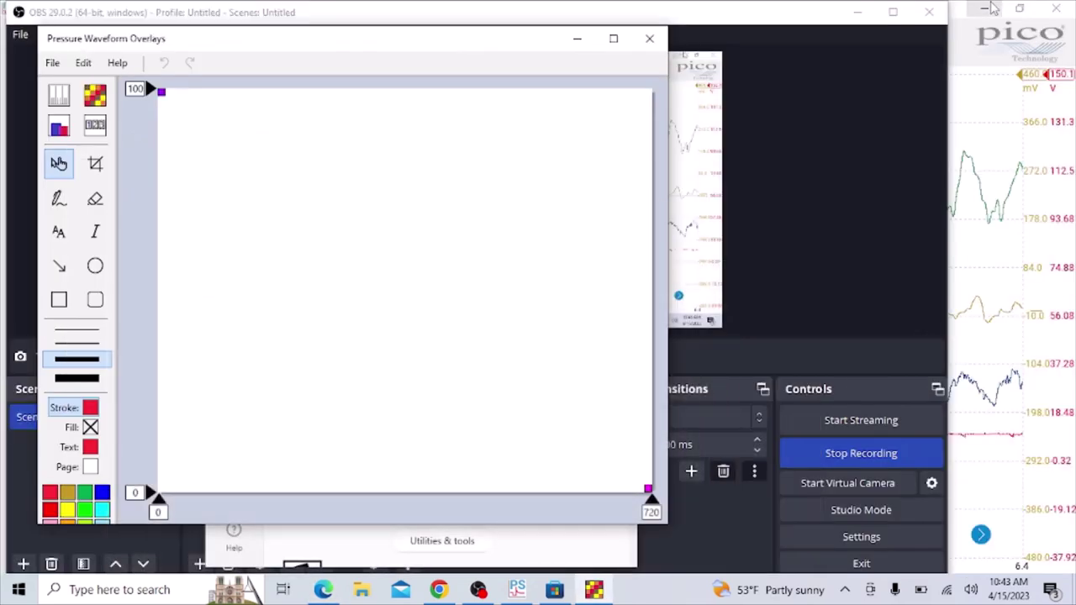
Step: Bring PicoScope to the front, collapse the zoom overview, and exit full-screen graph view
{"action": "left_click", "coordinate": [856, 13]}
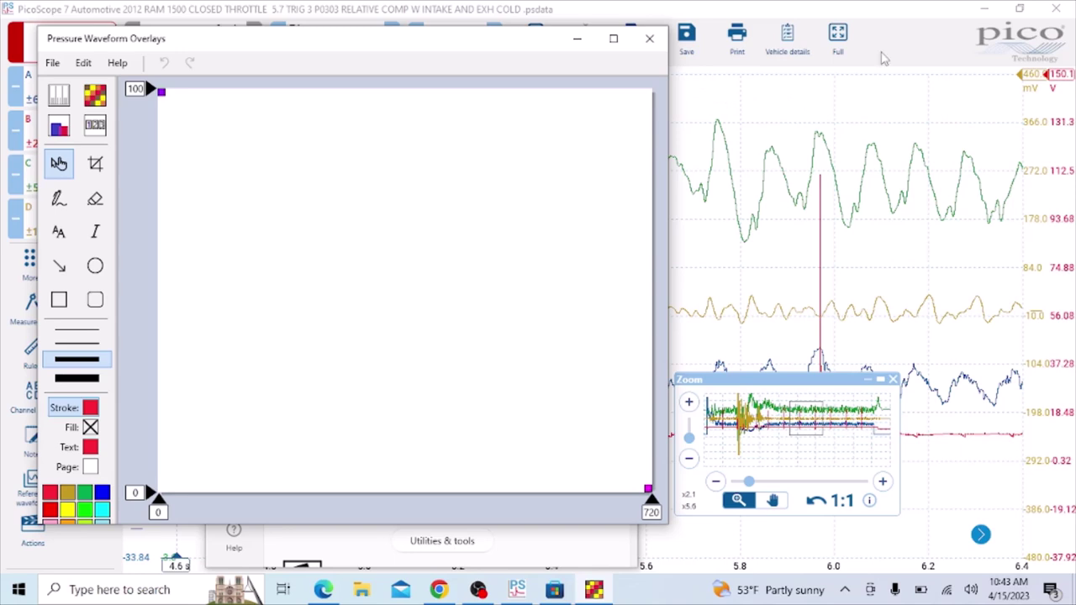
{"action": "left_click", "coordinate": [909, 44]}
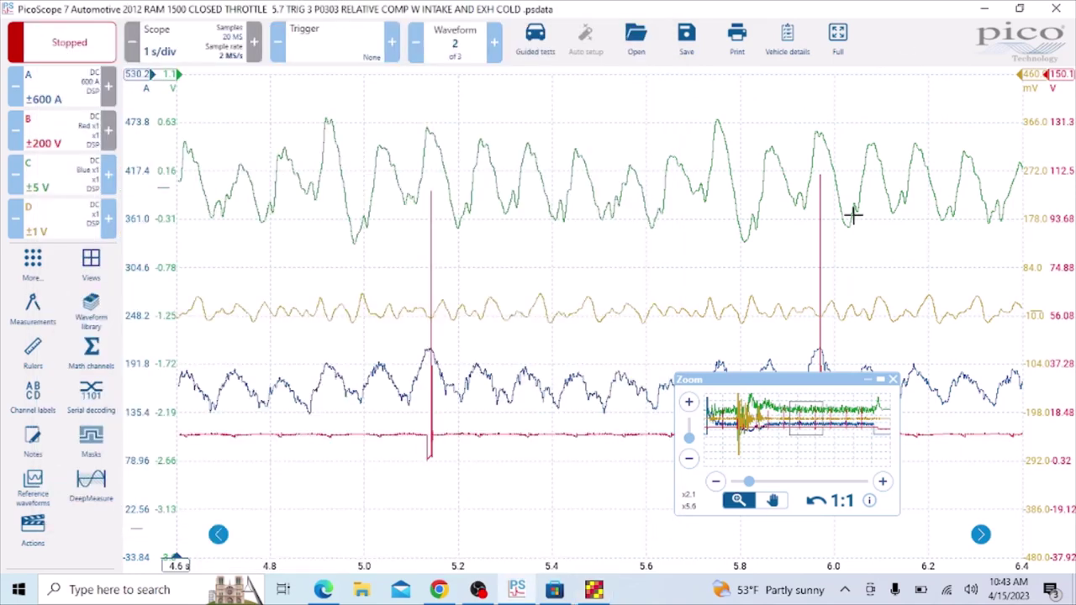
{"action": "left_click", "coordinate": [838, 54]}
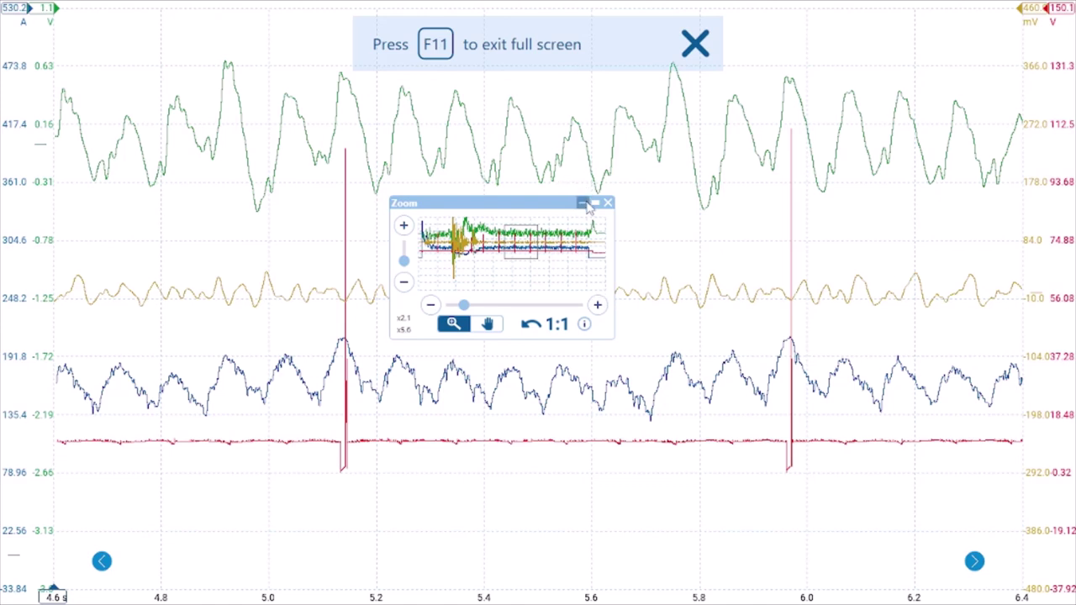
{"action": "left_click", "coordinate": [585, 204]}
{"action": "mouse_move", "coordinate": [696, 3]}
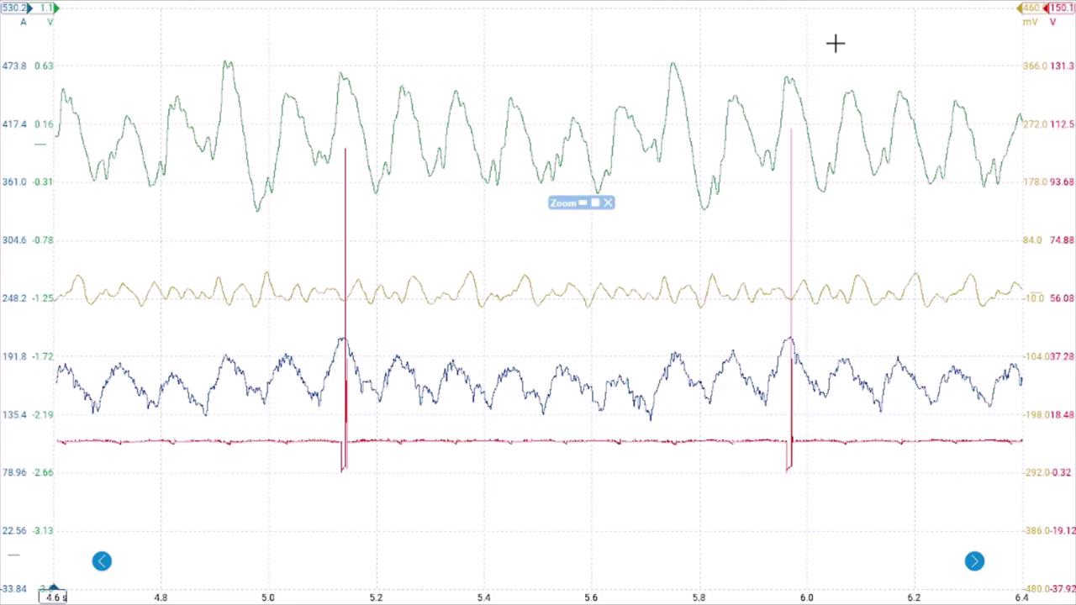
{"action": "mouse_move", "coordinate": [924, 2]}
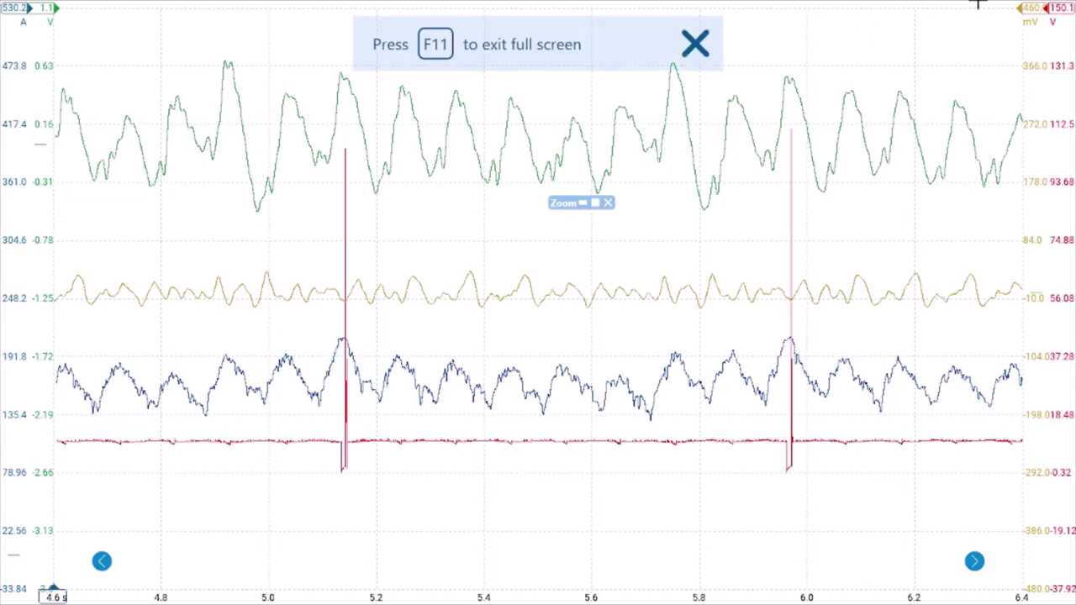
{"action": "left_click", "coordinate": [694, 42]}
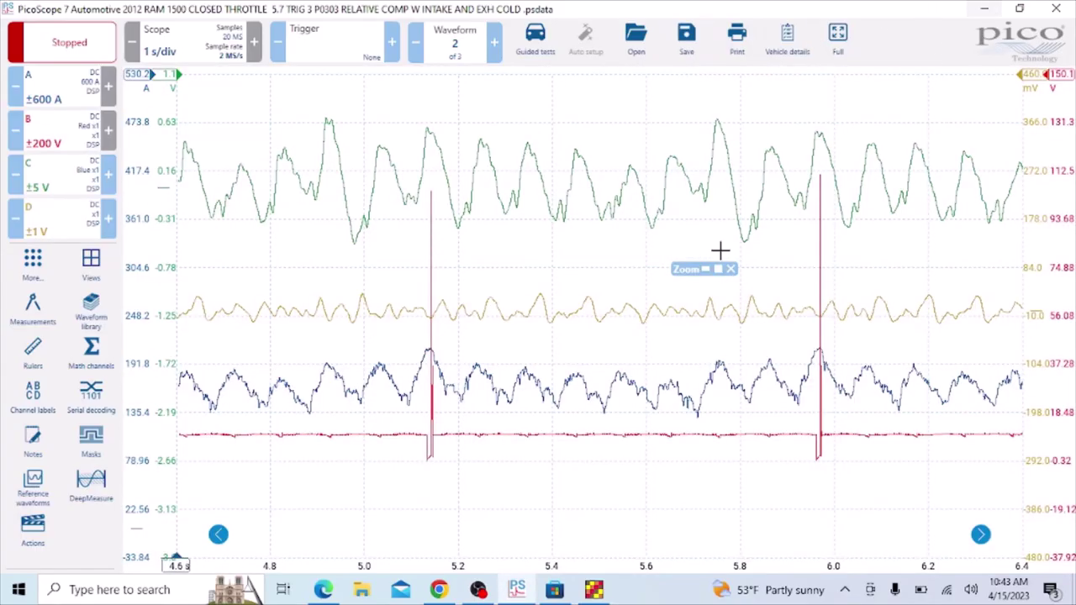
Step: Load Screenshot (1) from Pictures > Screenshots onto the overlay page and maximize the window
{"action": "left_click", "coordinate": [593, 589]}
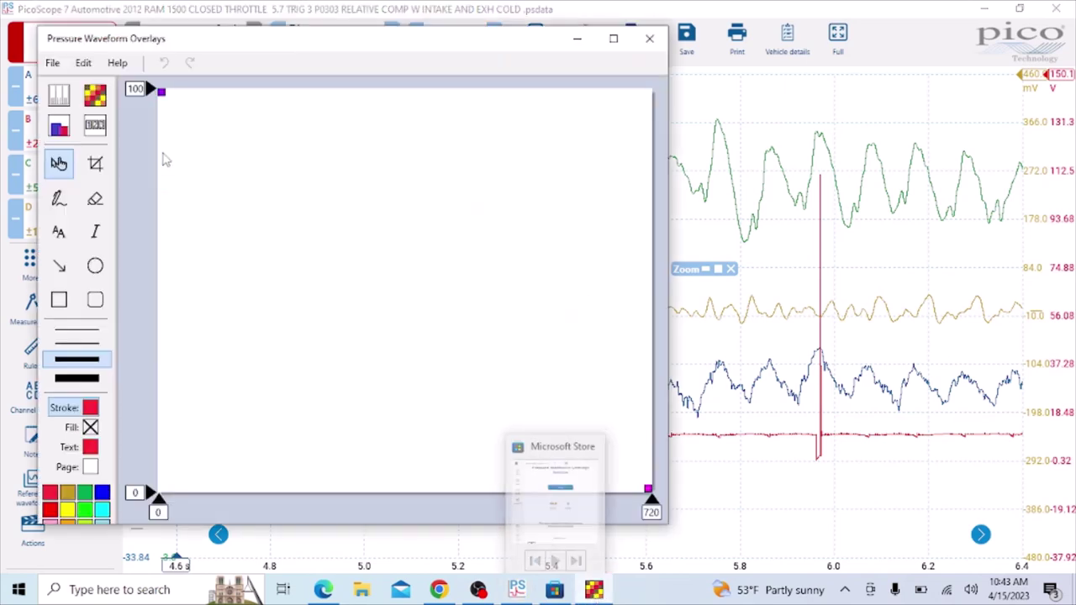
{"action": "left_click", "coordinate": [55, 67]}
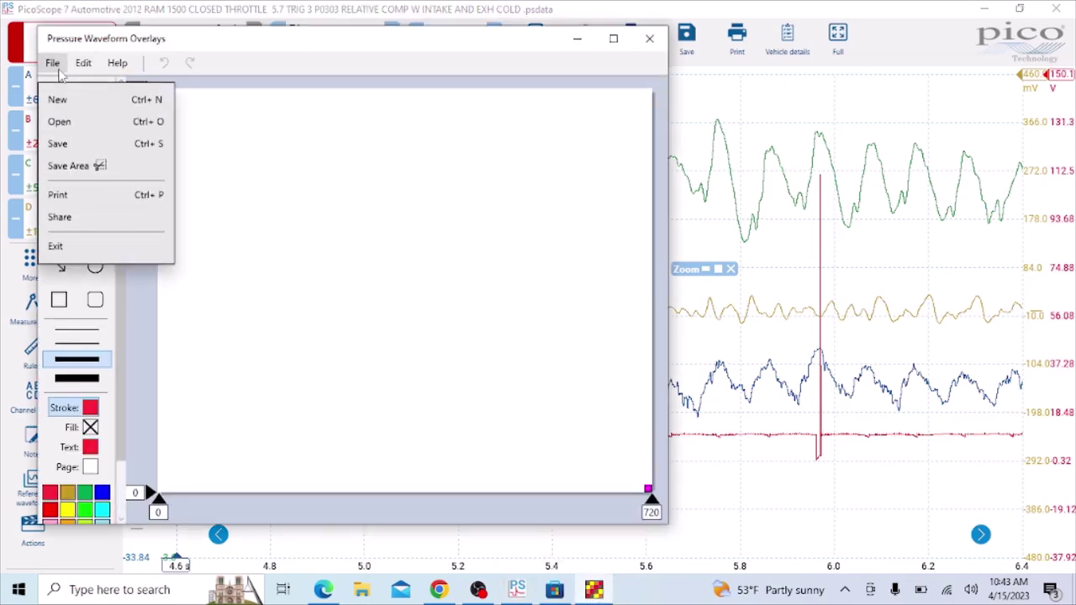
{"action": "left_click", "coordinate": [87, 123]}
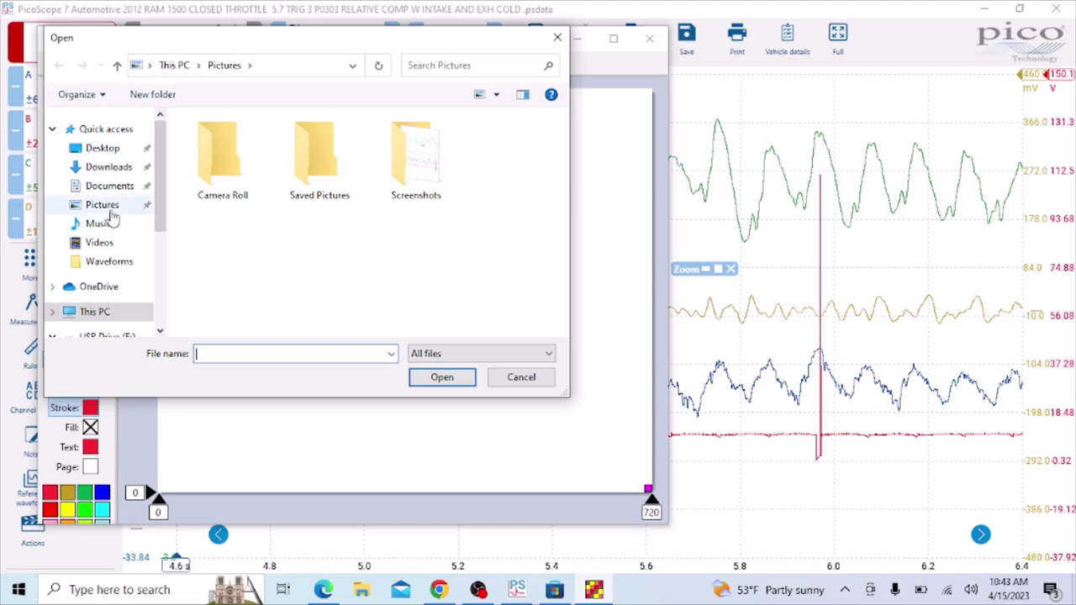
{"action": "left_click", "coordinate": [110, 209]}
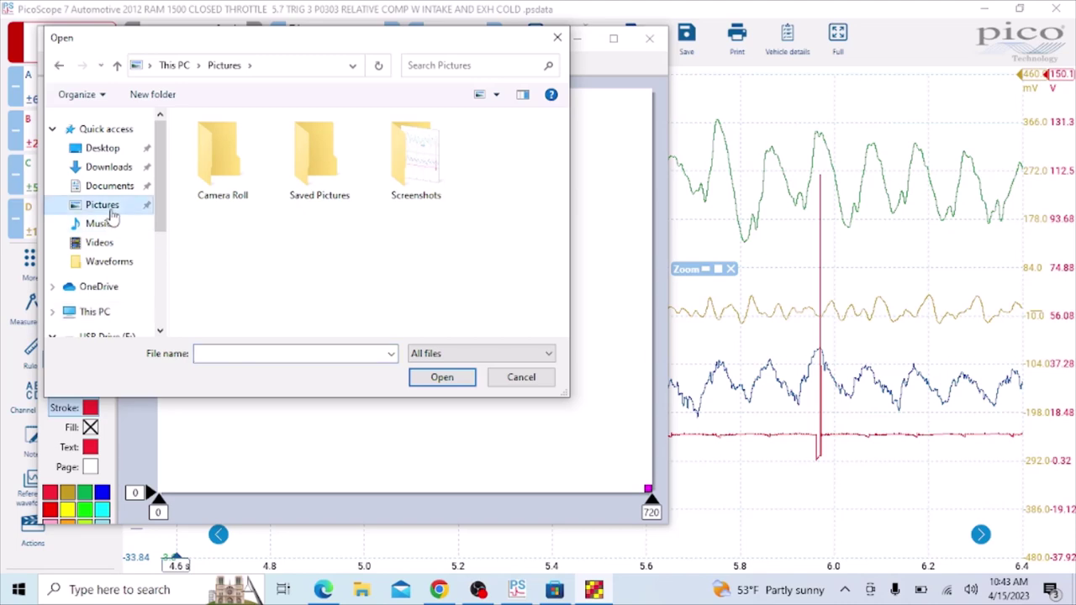
{"action": "double_click", "coordinate": [402, 169]}
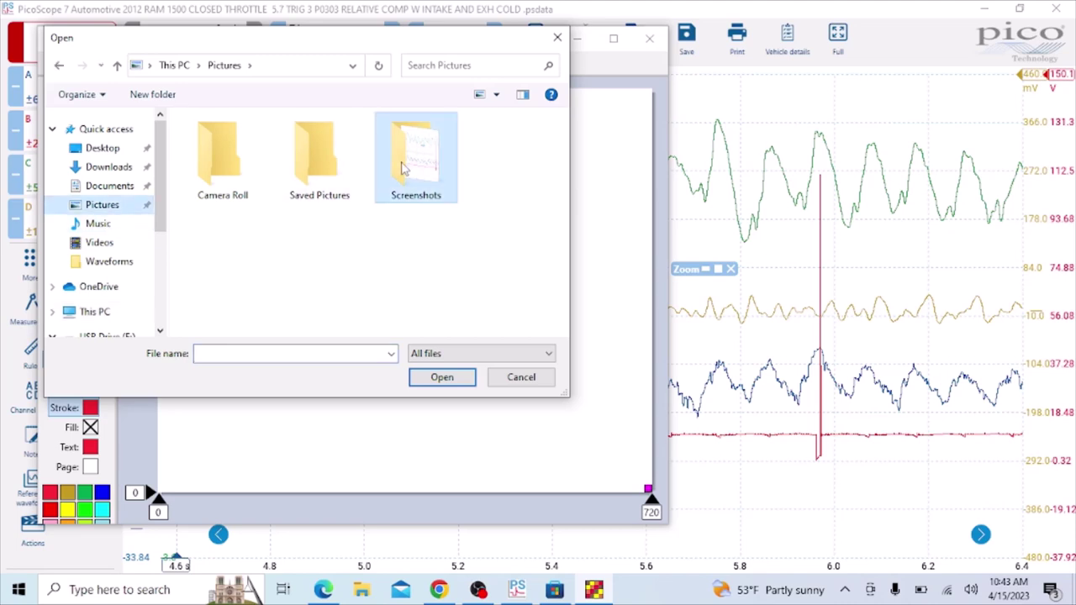
{"action": "double_click", "coordinate": [227, 164]}
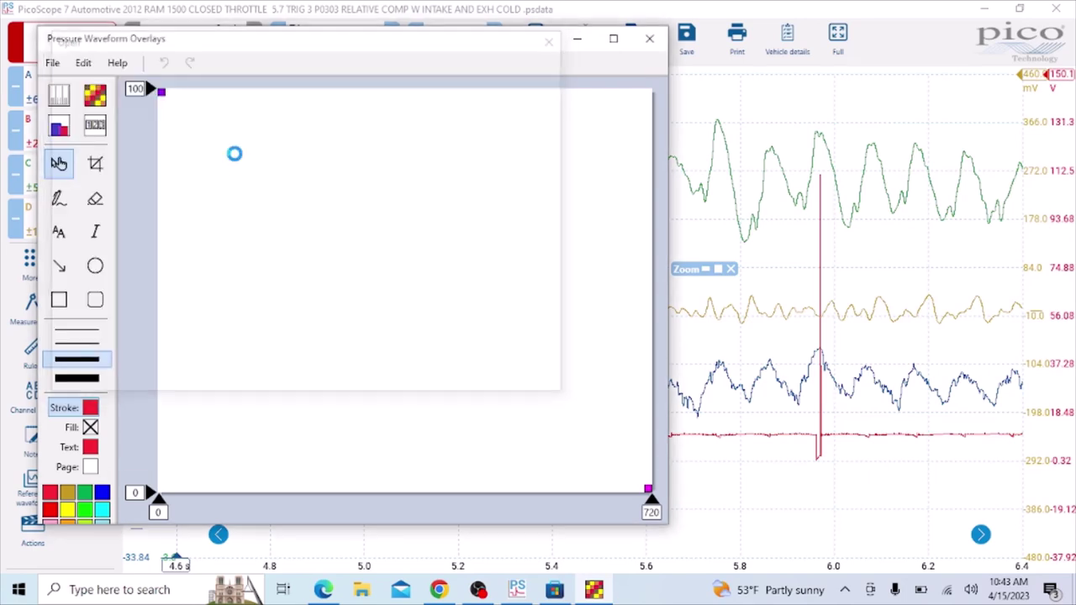
{"action": "left_click", "coordinate": [614, 38]}
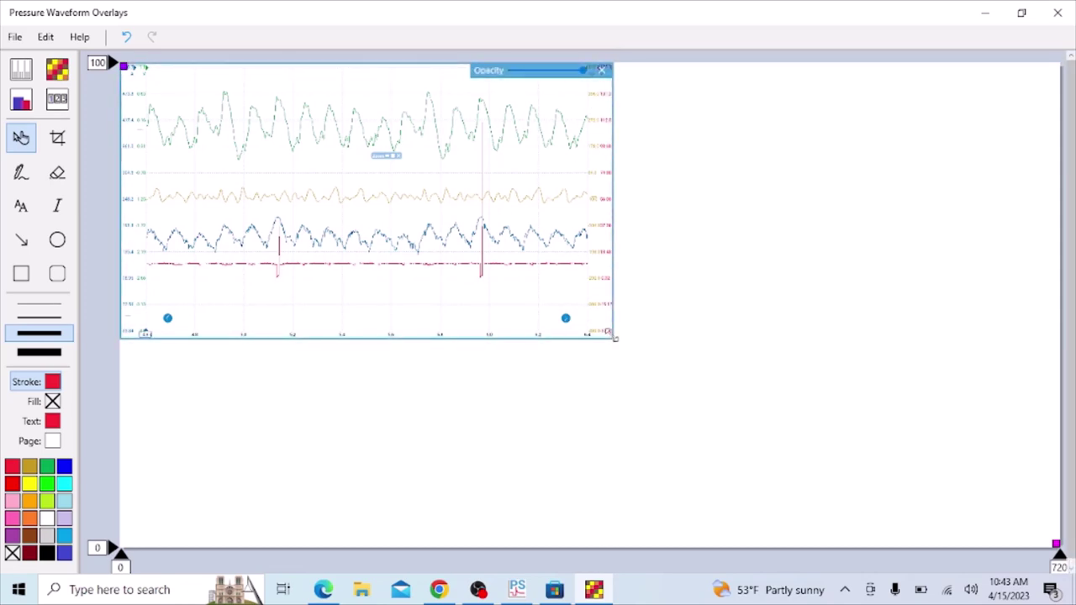
Step: Stretch the scope capture to fill the page and start Cylinder Id, clearing the second firing-order entry
{"action": "left_click_drag", "start_coordinate": [614, 337], "coordinate": [1057, 552]}
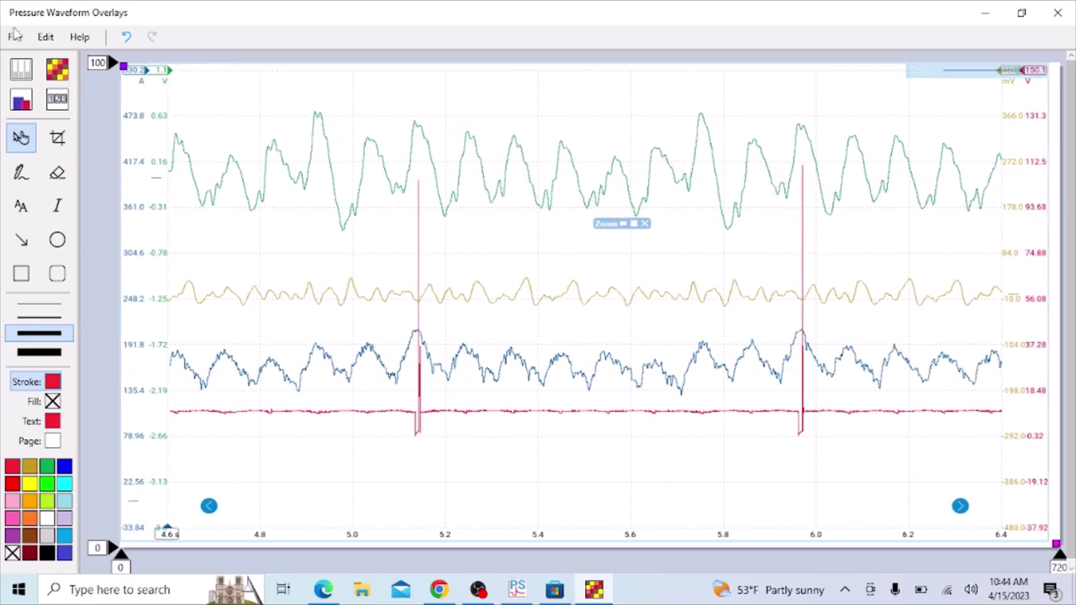
{"action": "left_click", "coordinate": [58, 71]}
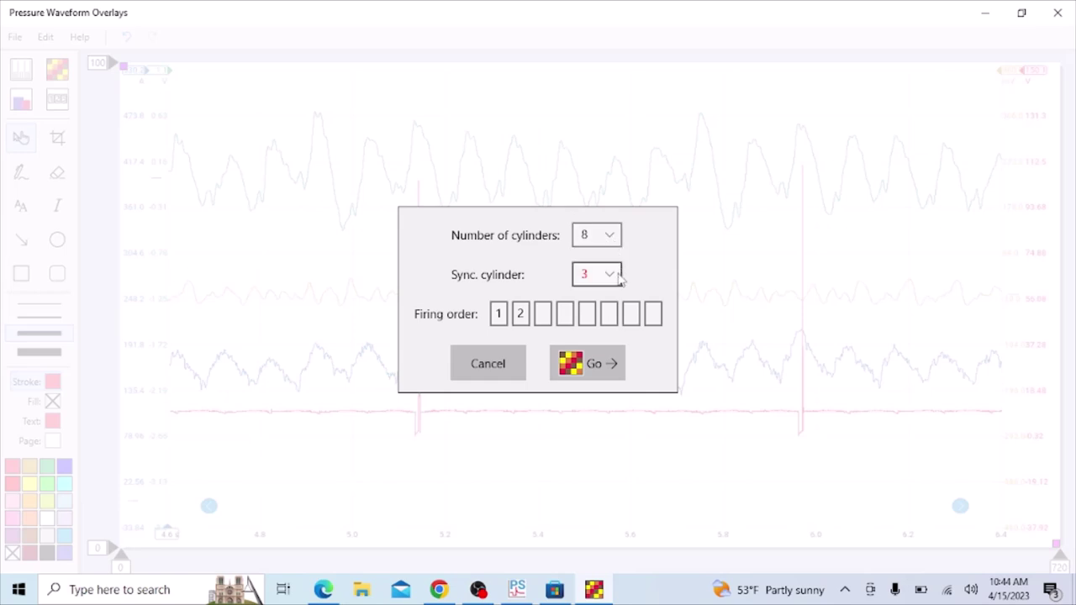
{"action": "left_click", "coordinate": [524, 313]}
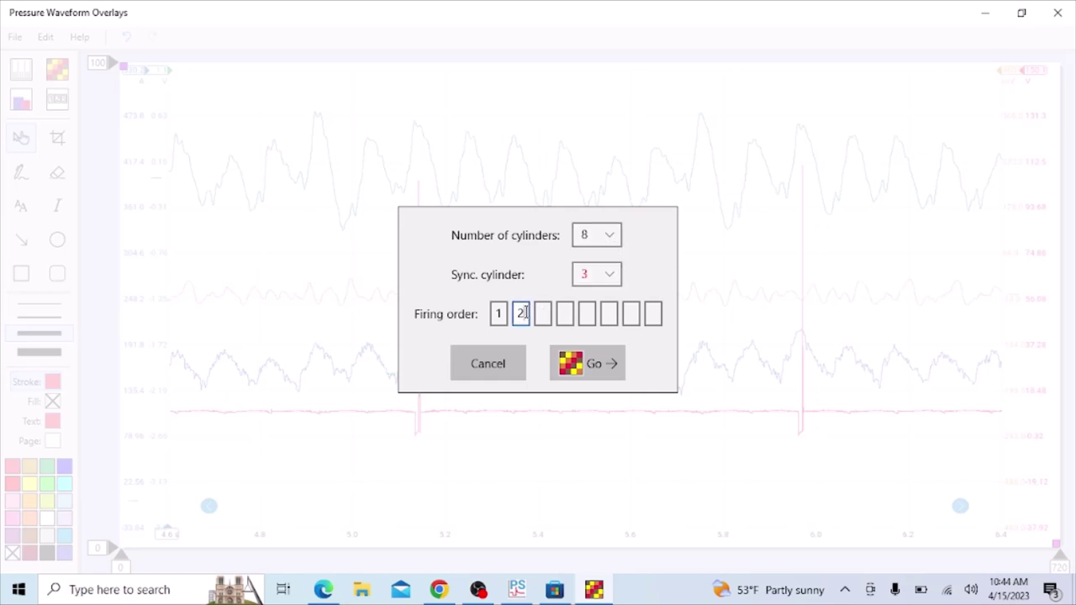
{"action": "key", "text": "Tab"}
Step: Set the engine to 8 cylinders, sync cylinder 3, and firing order 18436572
{"action": "left_click", "coordinate": [612, 237]}
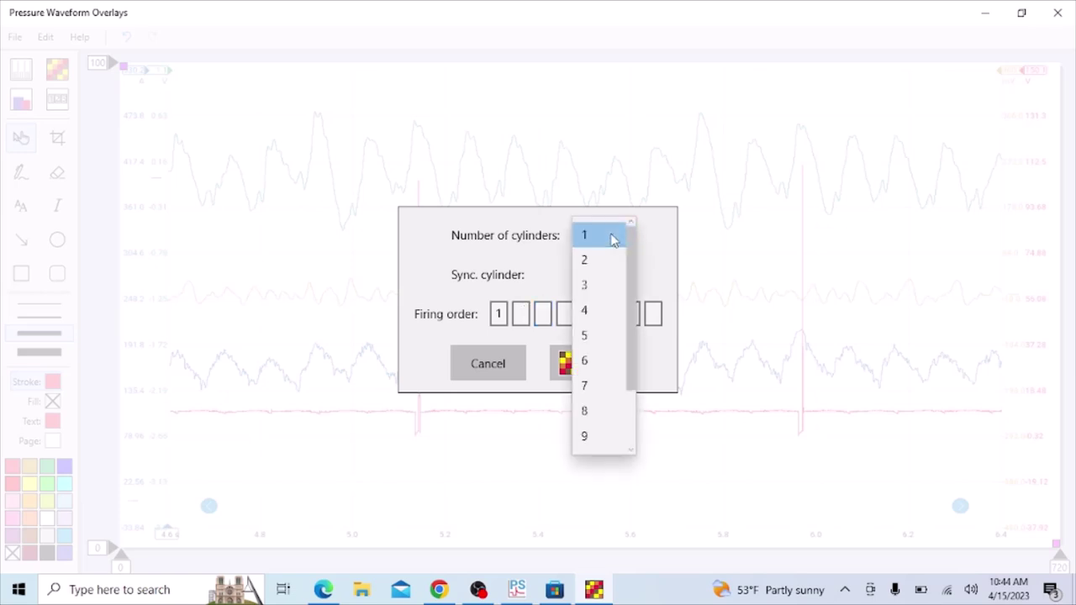
{"action": "left_click", "coordinate": [602, 410]}
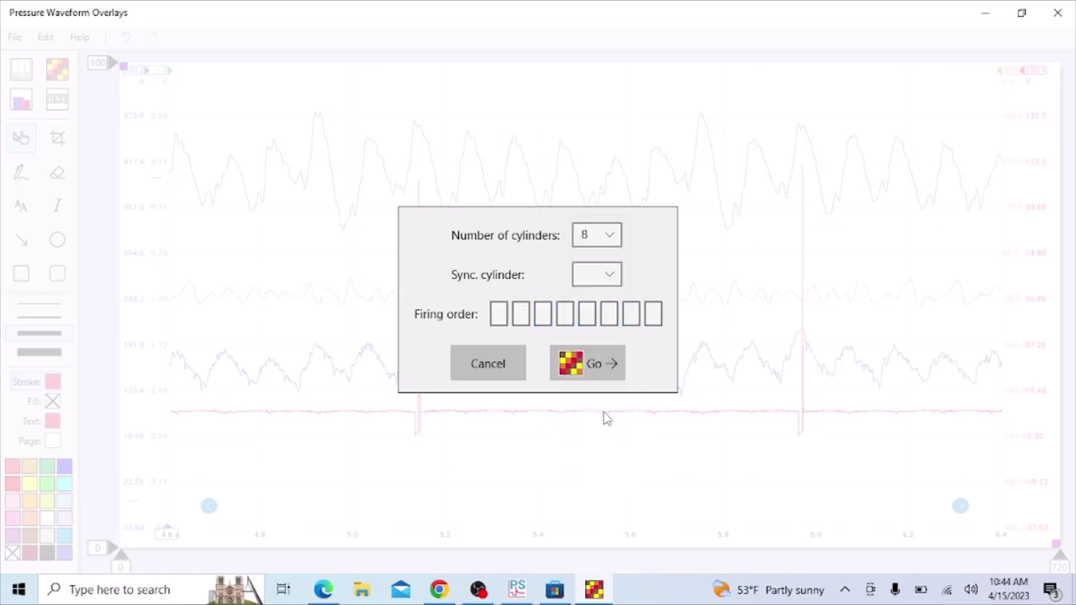
{"action": "left_click", "coordinate": [615, 277]}
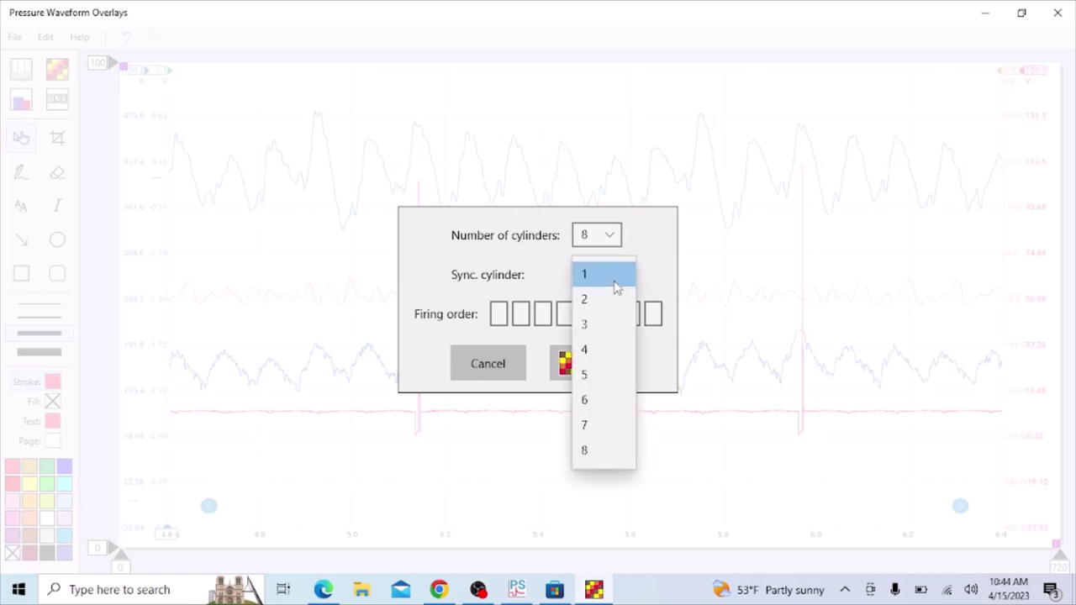
{"action": "left_click", "coordinate": [614, 327]}
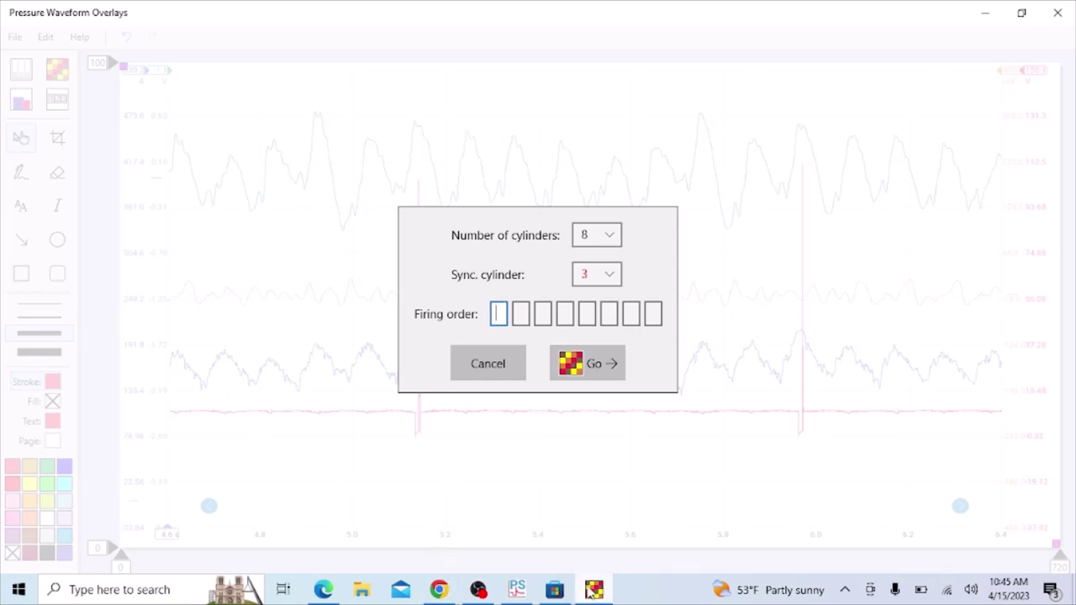
{"action": "type", "text": "18436572"}
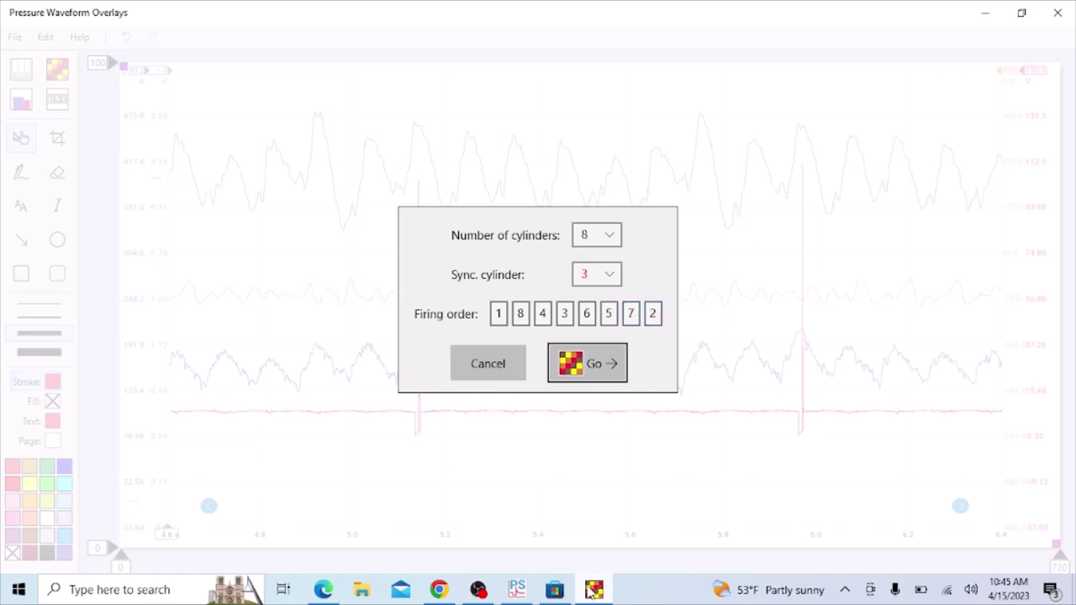
Step: Generate the firing-order grid and size it between the cylinder 3 spikes, down over the lower traces
{"action": "left_click", "coordinate": [624, 369]}
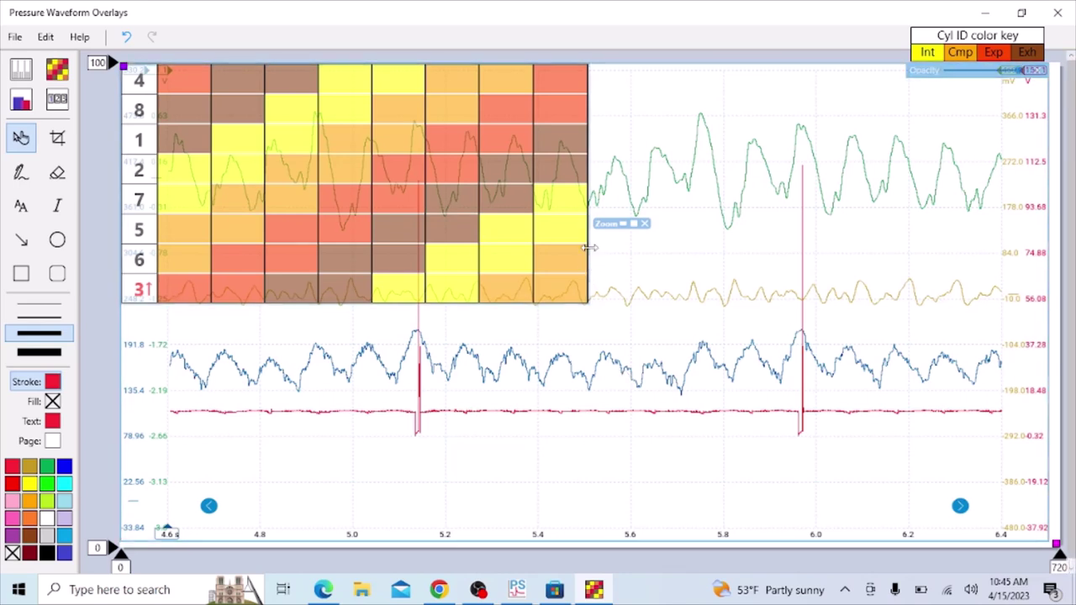
{"action": "mouse_move", "coordinate": [589, 247]}
{"action": "left_click_drag", "start_coordinate": [589, 247], "coordinate": [799, 244]}
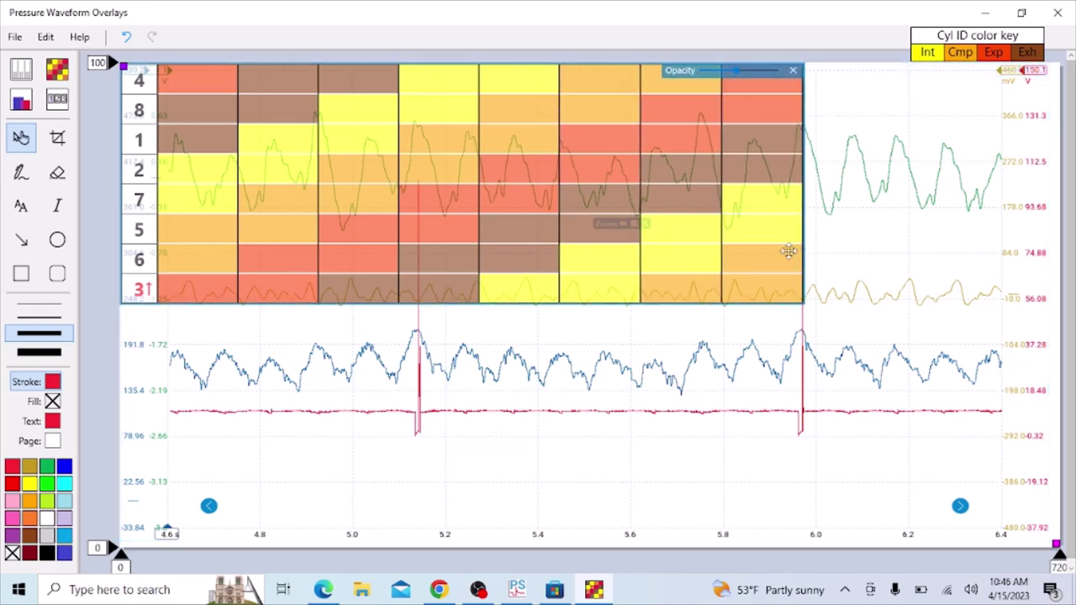
{"action": "left_click_drag", "start_coordinate": [121, 218], "coordinate": [387, 238]}
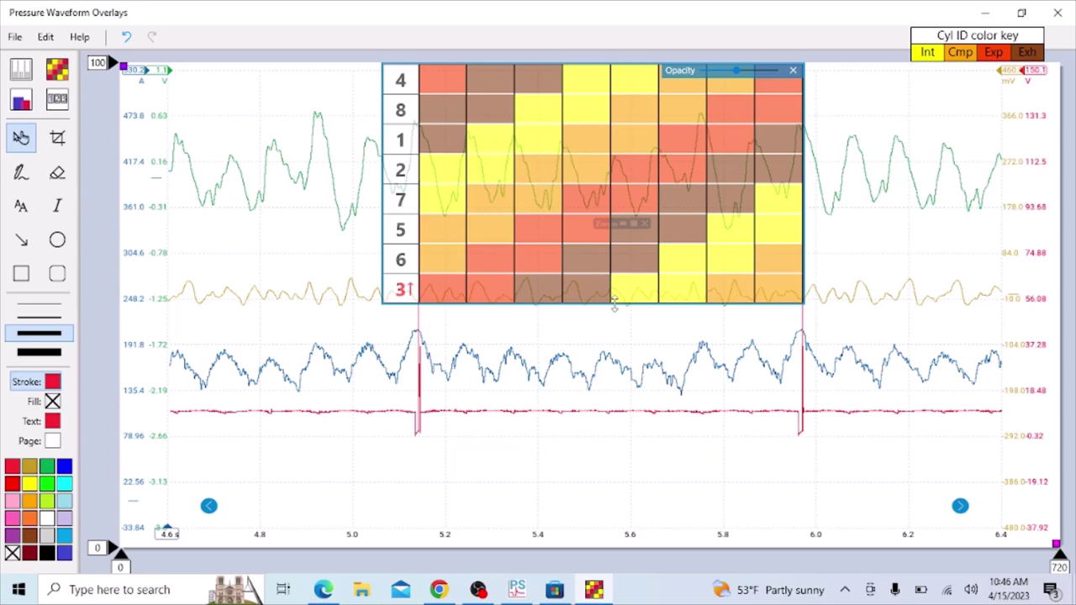
{"action": "left_click_drag", "start_coordinate": [613, 305], "coordinate": [642, 464]}
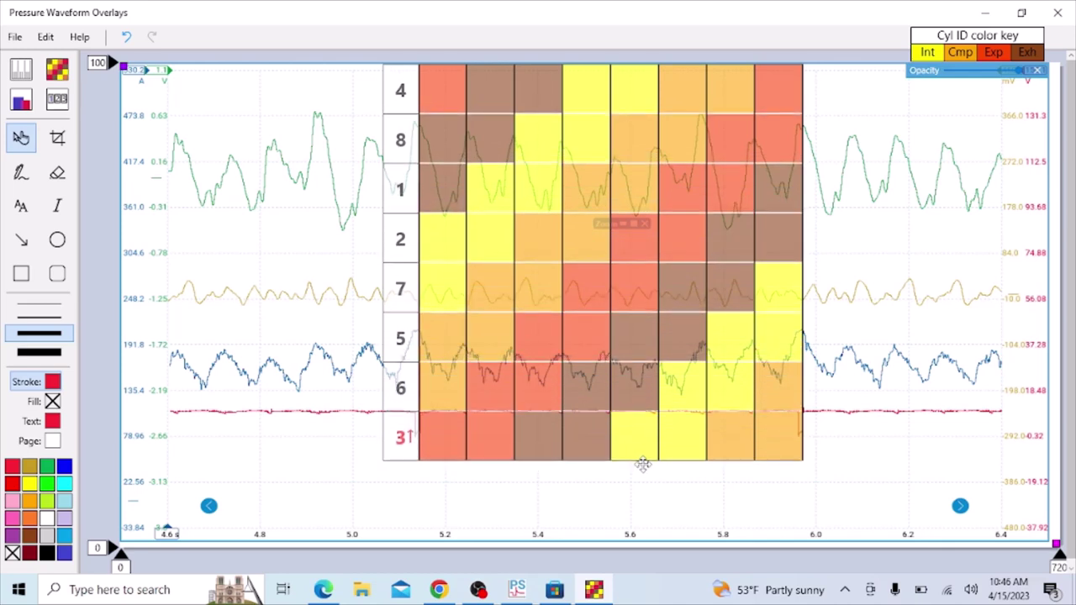
{"action": "left_click", "coordinate": [690, 266]}
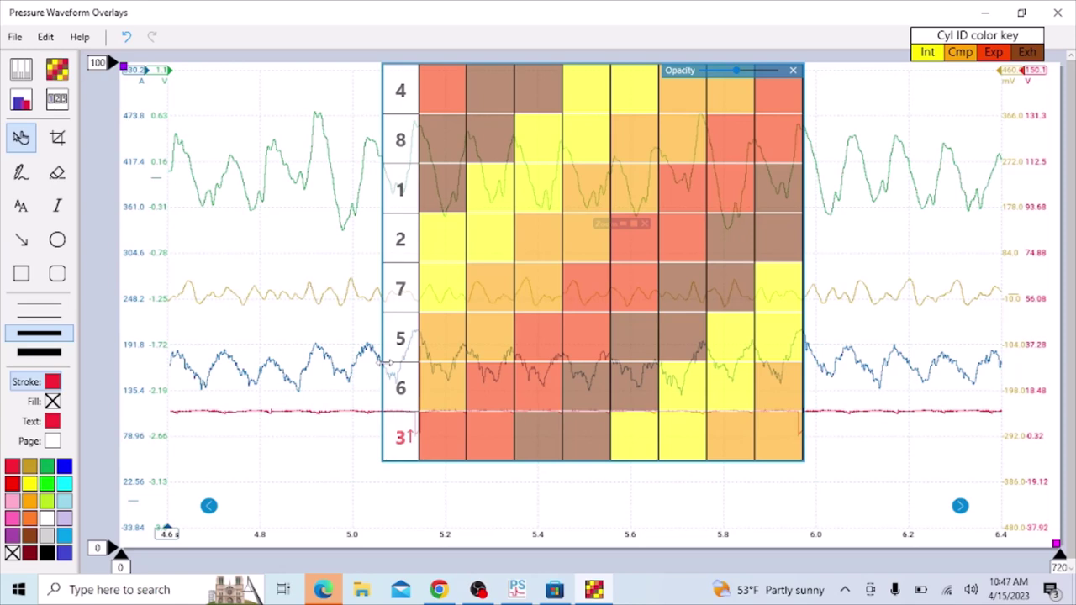
Step: Trim the grid slightly from its left edge, then minimize OBS to show the 'cody diagnostics' results
{"action": "left_click_drag", "start_coordinate": [389, 363], "coordinate": [423, 368]}
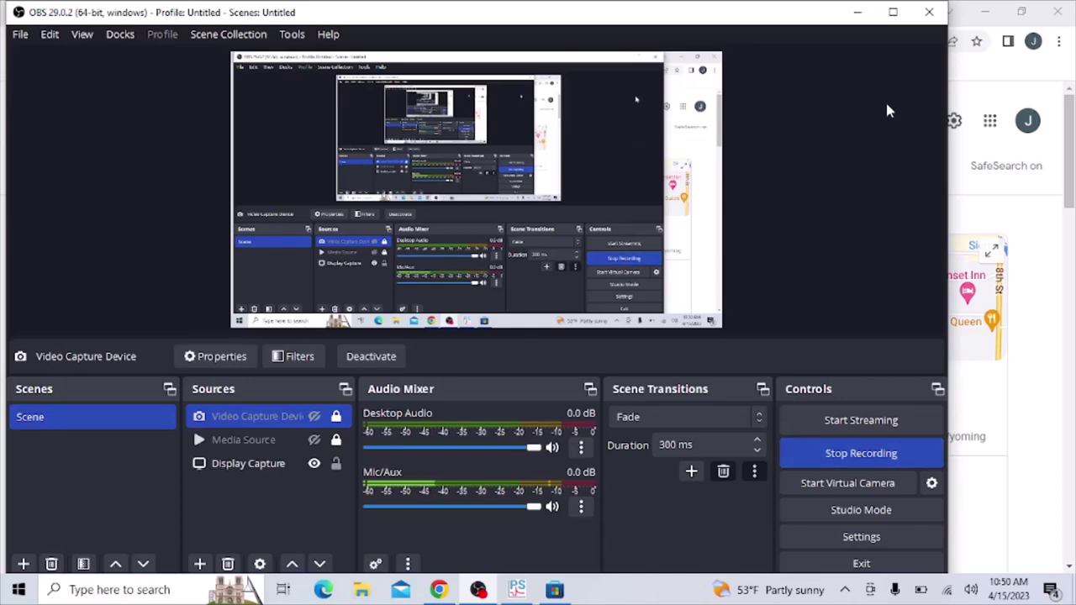
{"action": "left_click", "coordinate": [868, 19]}
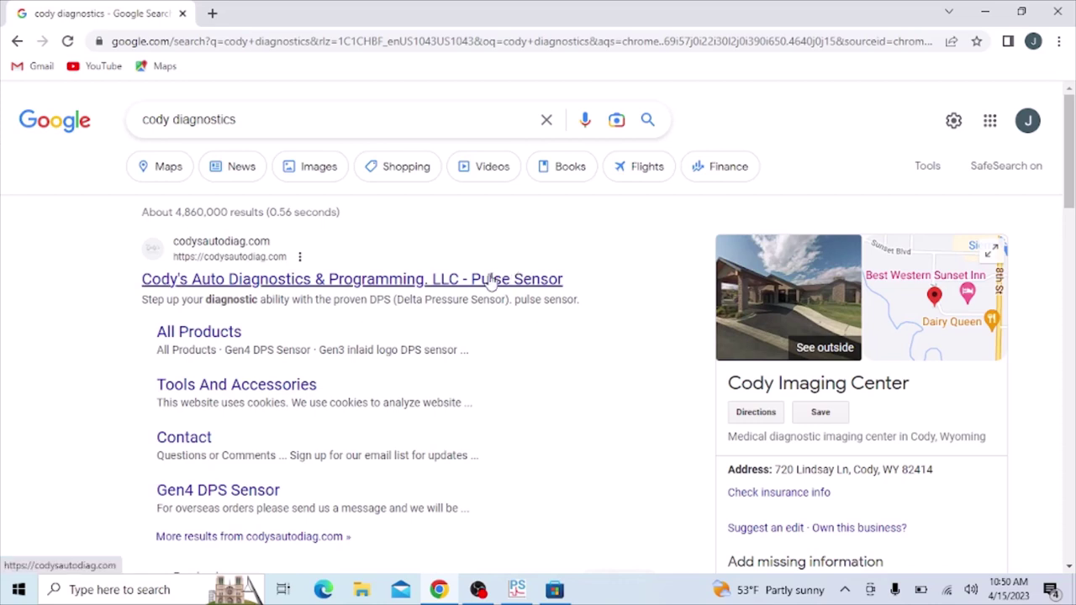
Step: Open the Cody's Auto Diagnostics site, scroll its home page, and expand the MORE menu
{"action": "left_click", "coordinate": [491, 279]}
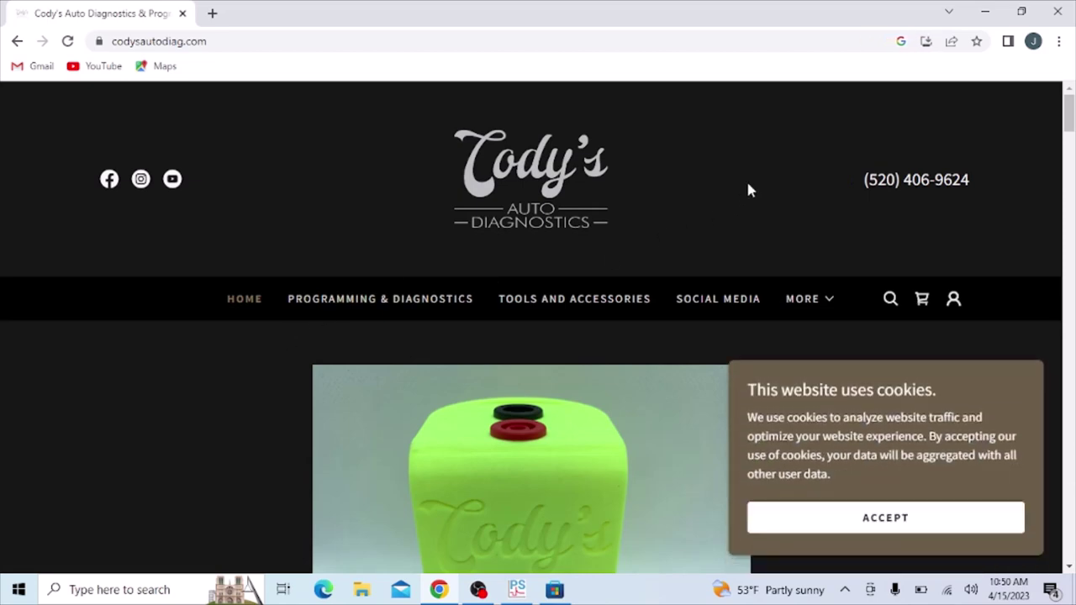
{"action": "scroll", "coordinate": [747, 187], "scroll_direction": "down", "scroll_amount": 2}
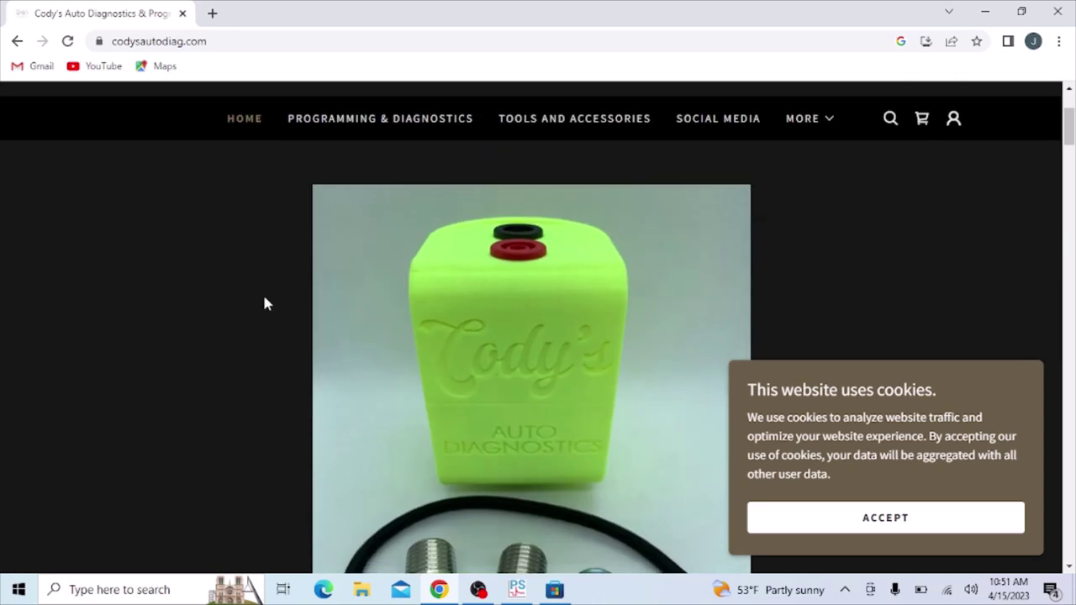
{"action": "scroll", "coordinate": [266, 303], "scroll_direction": "down", "scroll_amount": 2}
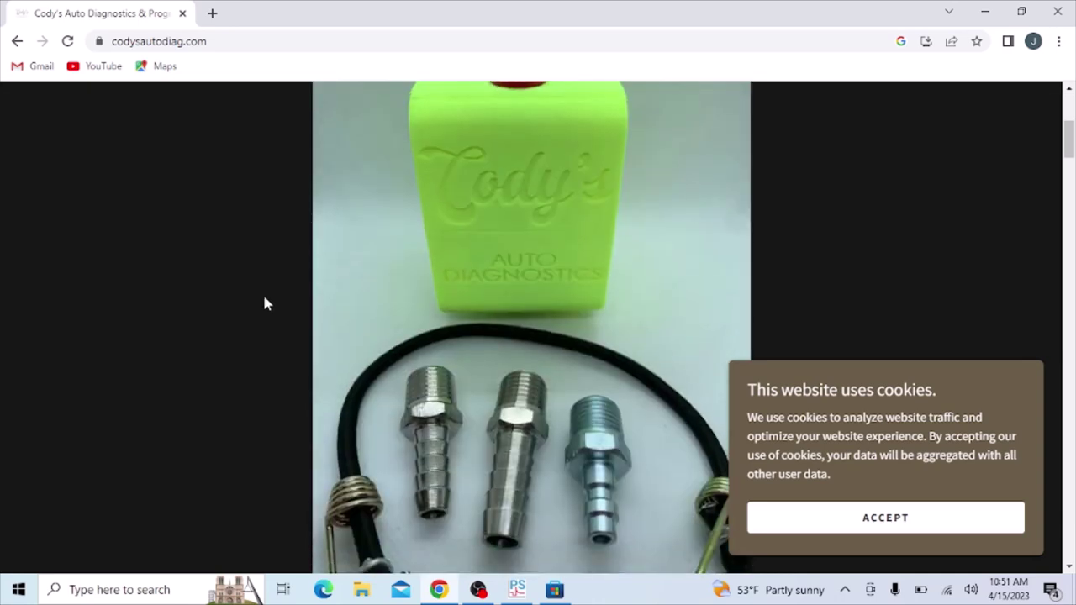
{"action": "scroll", "coordinate": [265, 303], "scroll_direction": "down", "scroll_amount": 3}
{"action": "scroll", "coordinate": [266, 304], "scroll_direction": "down", "scroll_amount": 2}
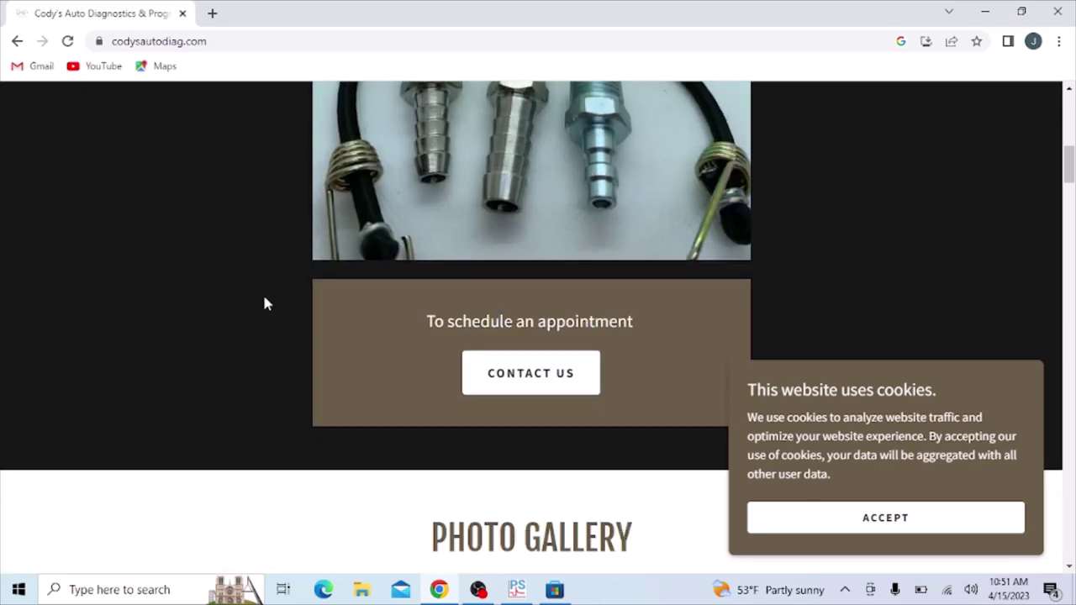
{"action": "scroll", "coordinate": [266, 303], "scroll_direction": "down", "scroll_amount": 3}
{"action": "scroll", "coordinate": [266, 303], "scroll_direction": "down", "scroll_amount": 6}
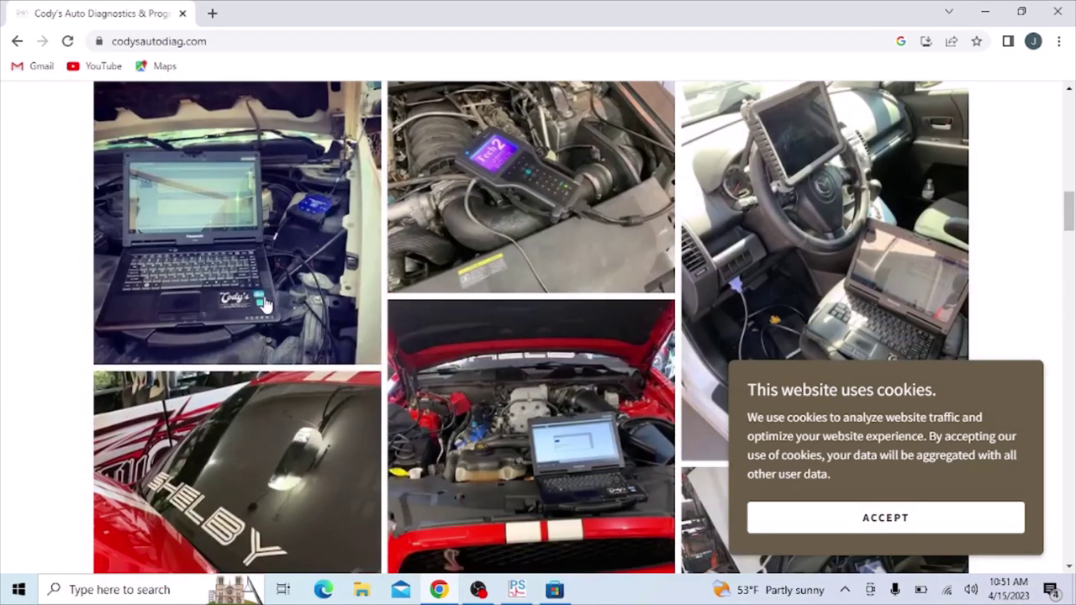
{"action": "scroll", "coordinate": [265, 304], "scroll_direction": "up", "scroll_amount": 14}
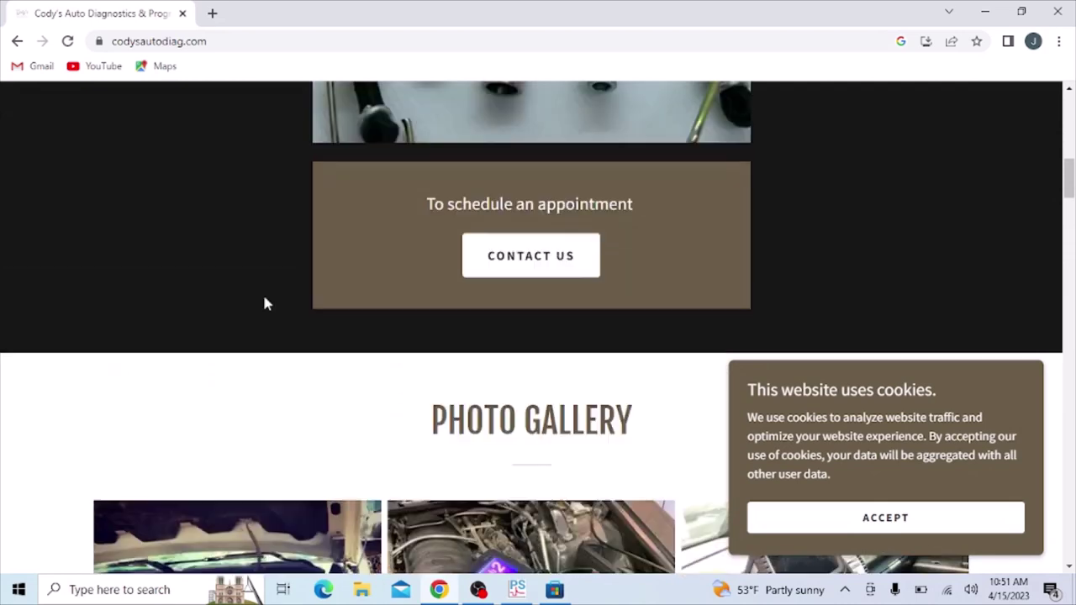
{"action": "scroll", "coordinate": [265, 304], "scroll_direction": "up", "scroll_amount": 1}
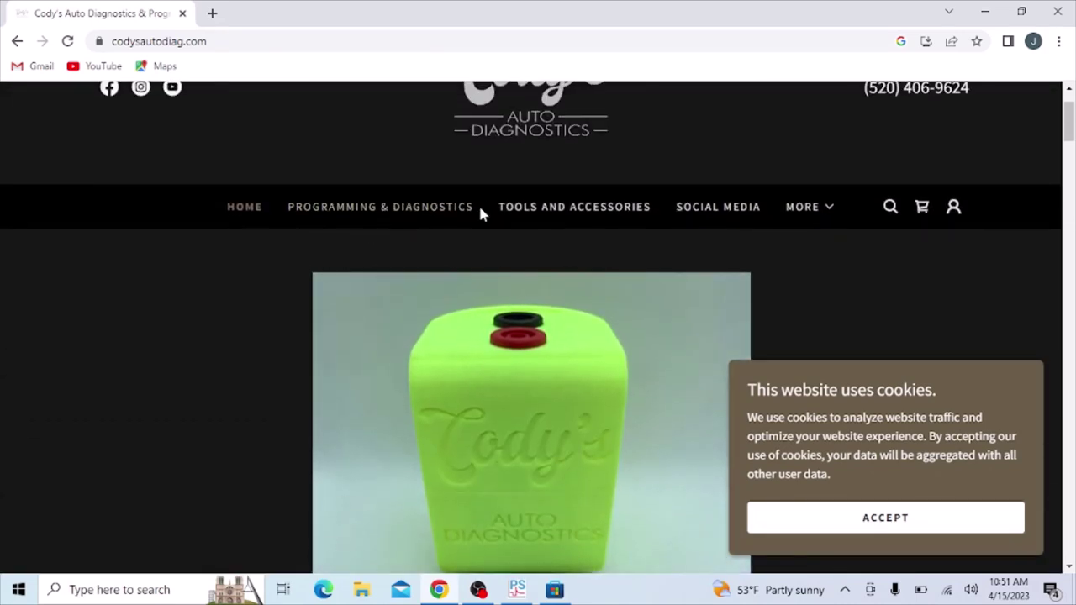
{"action": "left_click", "coordinate": [803, 208]}
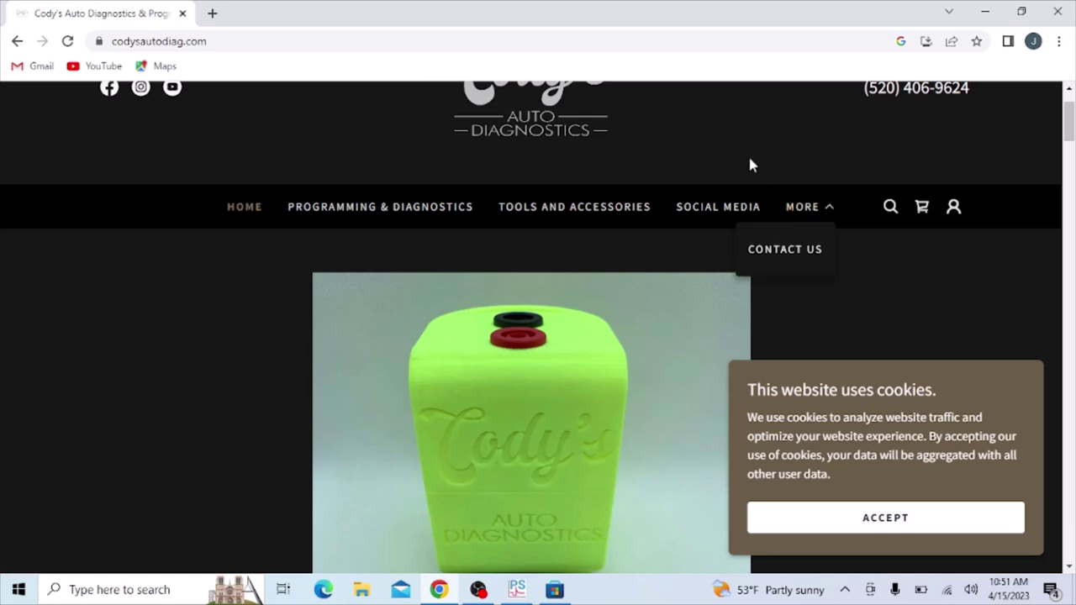
Step: Browse the Tools and Accessories product grid
{"action": "left_click", "coordinate": [599, 210]}
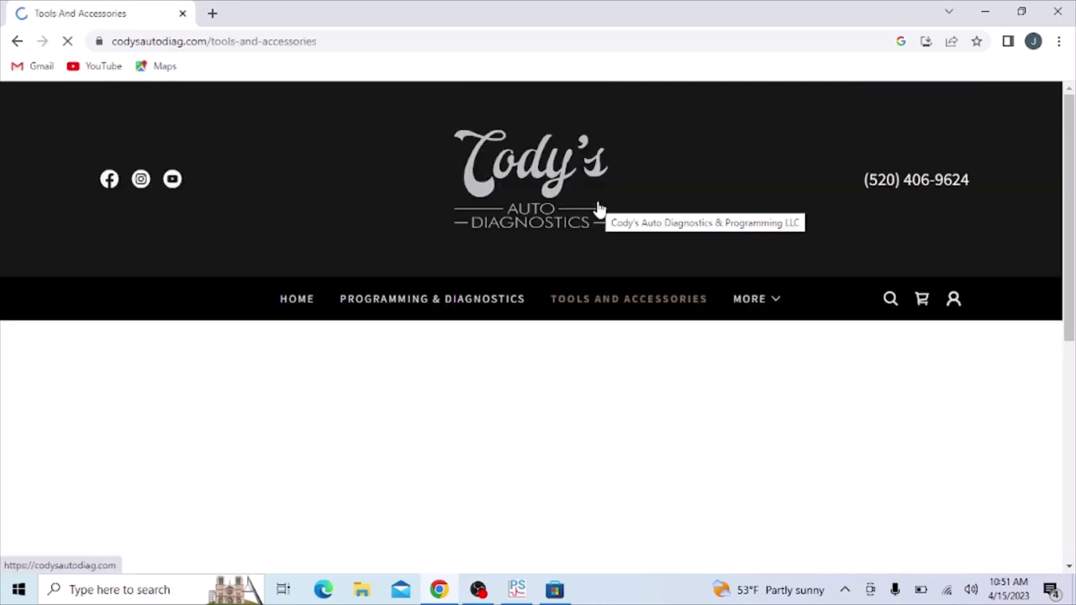
{"action": "scroll", "coordinate": [410, 203], "scroll_direction": "down", "scroll_amount": 5}
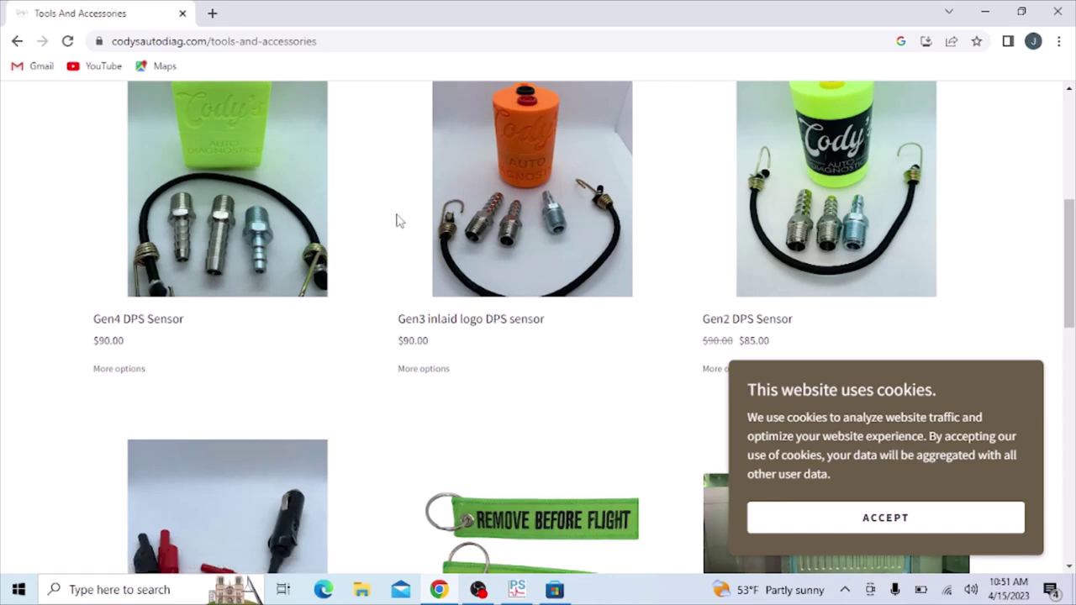
{"action": "scroll", "coordinate": [400, 220], "scroll_direction": "up", "scroll_amount": 1}
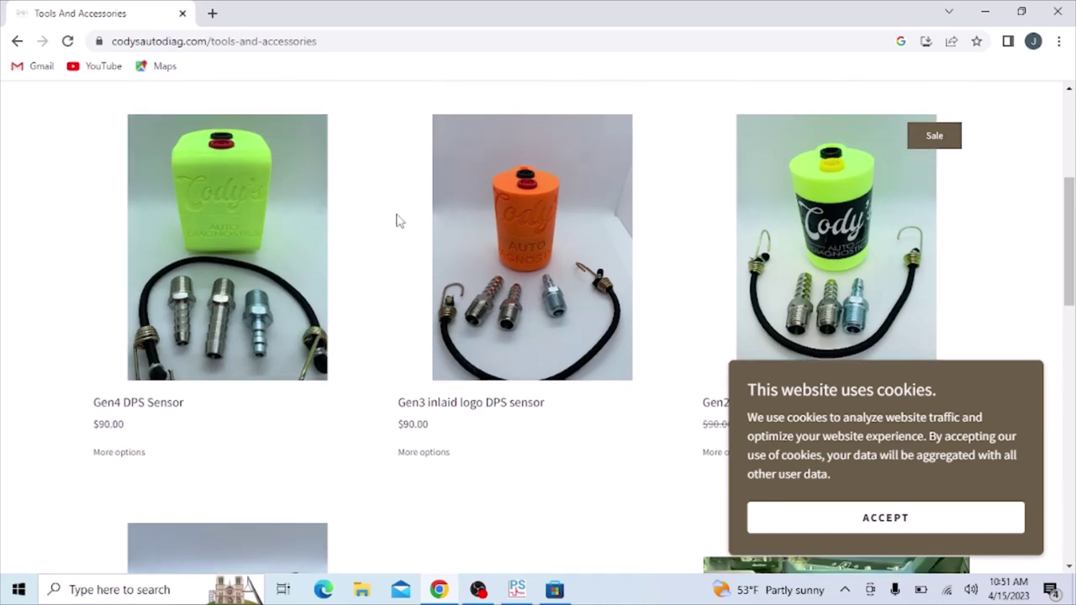
{"action": "scroll", "coordinate": [400, 220], "scroll_direction": "down", "scroll_amount": 2}
{"action": "scroll", "coordinate": [400, 221], "scroll_direction": "down", "scroll_amount": 2}
{"action": "scroll", "coordinate": [400, 220], "scroll_direction": "up", "scroll_amount": 3}
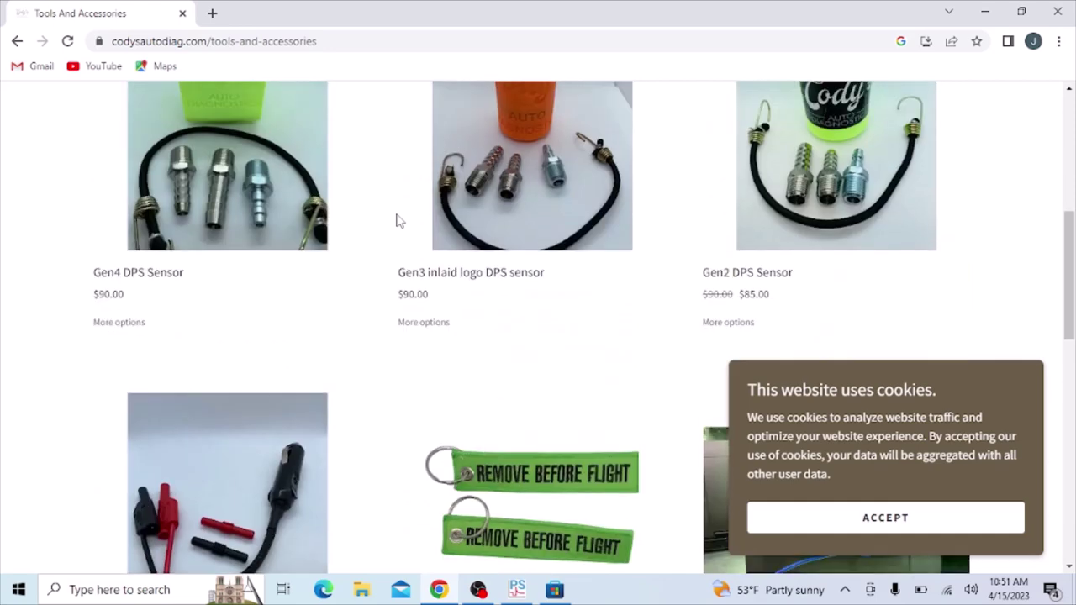
{"action": "scroll", "coordinate": [400, 220], "scroll_direction": "up", "scroll_amount": 2}
{"action": "scroll", "coordinate": [400, 220], "scroll_direction": "down", "scroll_amount": 1}
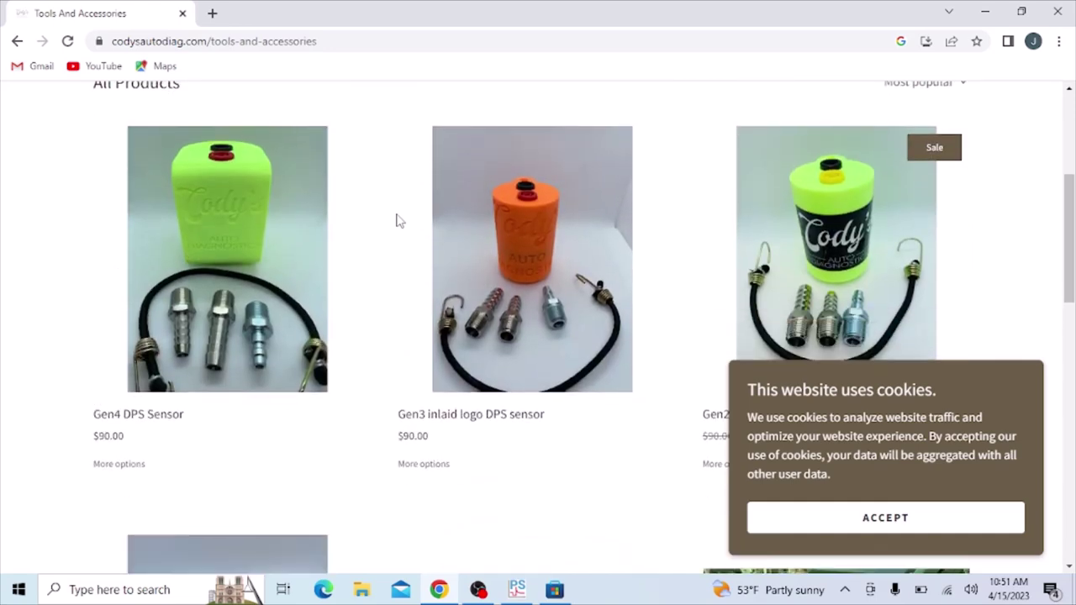
{"action": "scroll", "coordinate": [400, 220], "scroll_direction": "down", "scroll_amount": 2}
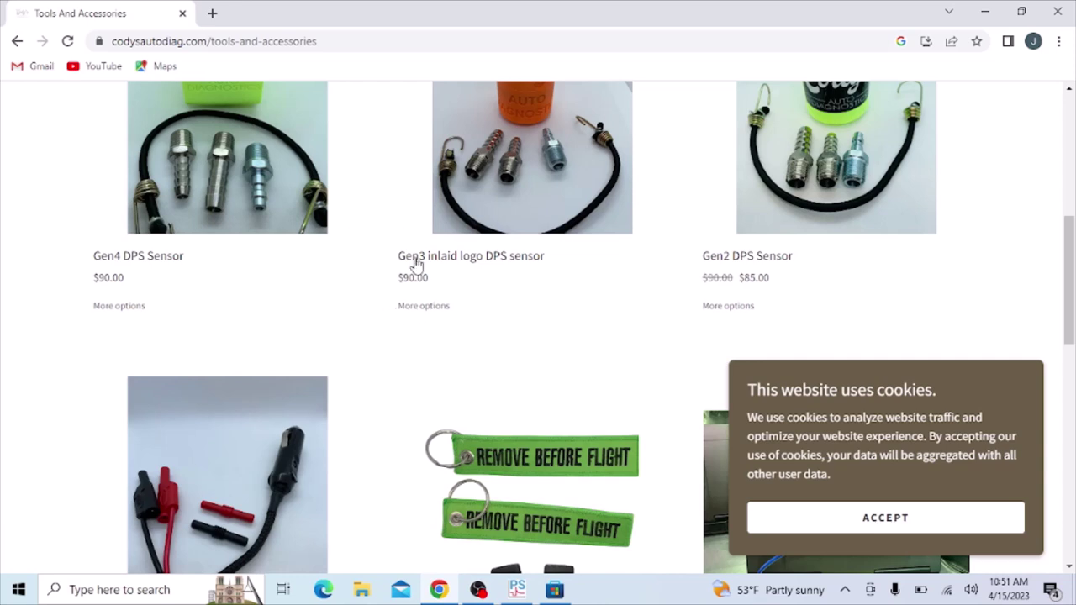
{"action": "scroll", "coordinate": [385, 241], "scroll_direction": "down", "scroll_amount": 3}
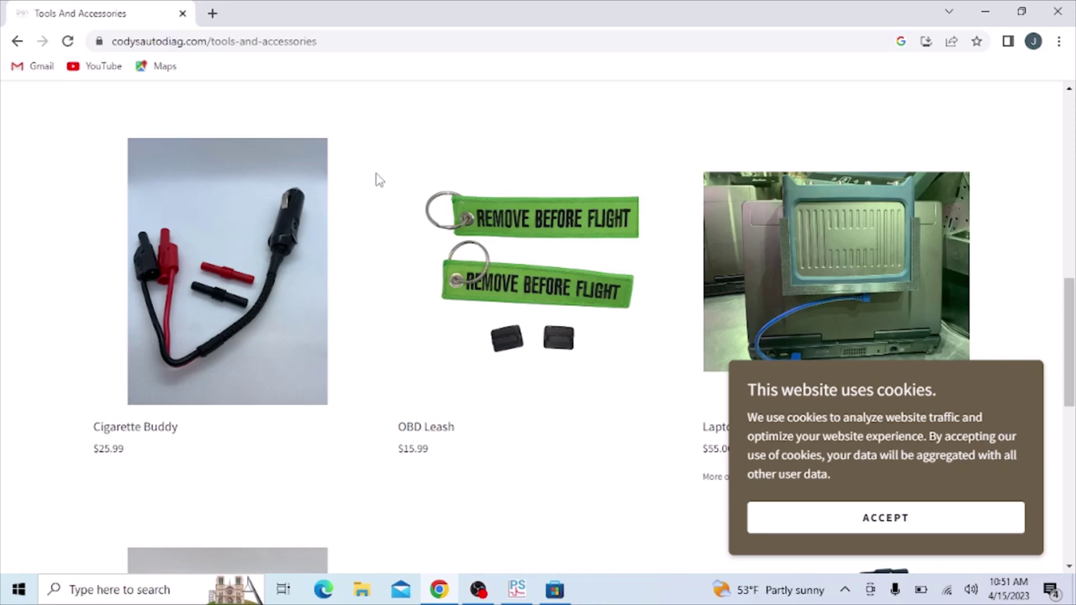
{"action": "scroll", "coordinate": [377, 179], "scroll_direction": "down", "scroll_amount": 5}
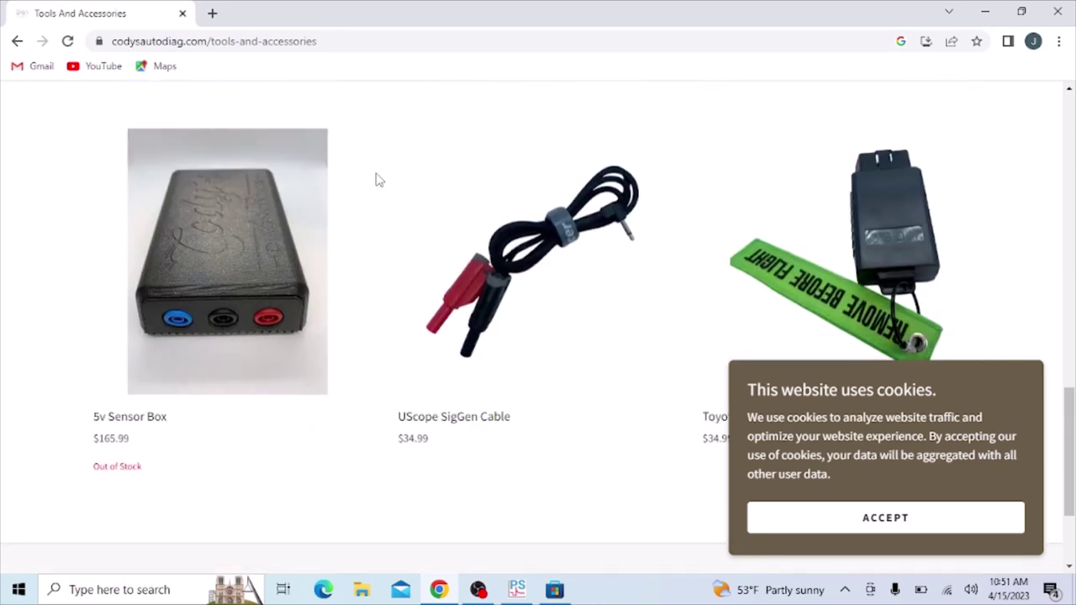
Step: Accept the cookie notice and scroll back to the top of the page
{"action": "left_click", "coordinate": [874, 530]}
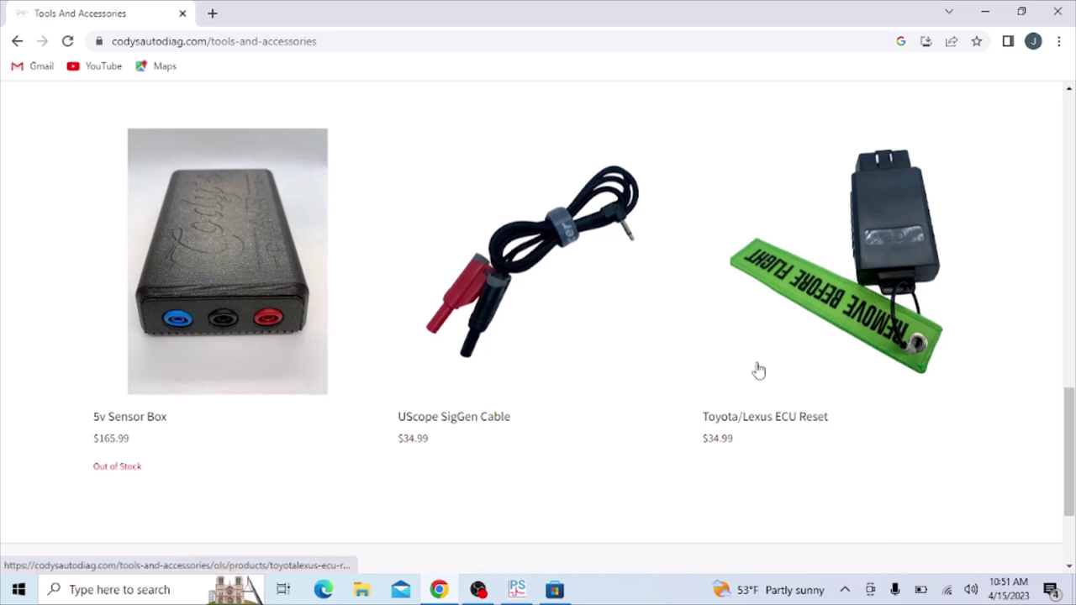
{"action": "scroll", "coordinate": [644, 267], "scroll_direction": "down", "scroll_amount": 2}
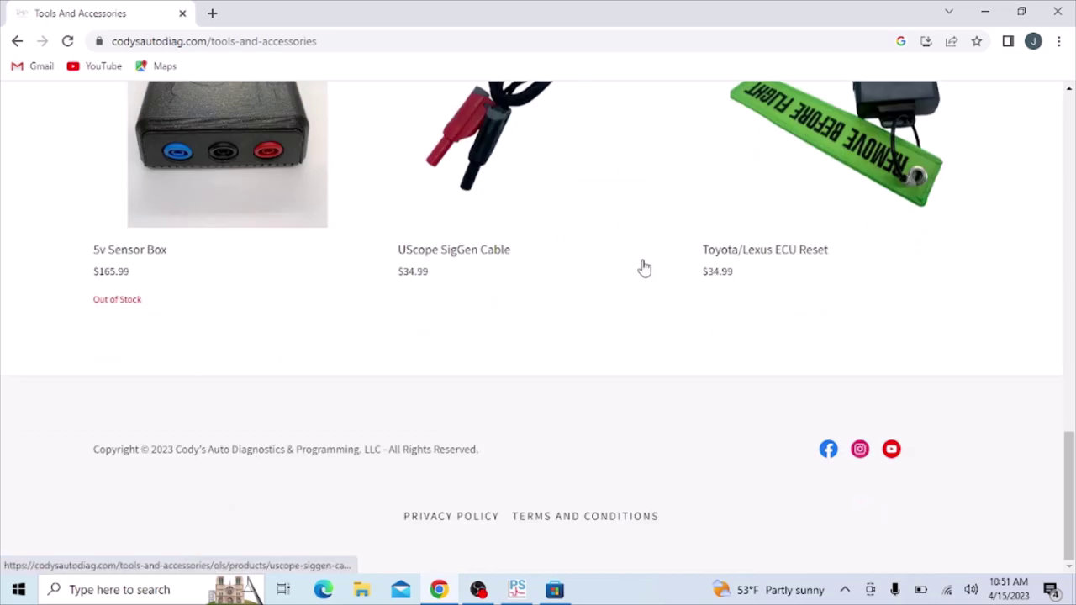
{"action": "scroll", "coordinate": [644, 268], "scroll_direction": "up", "scroll_amount": 1}
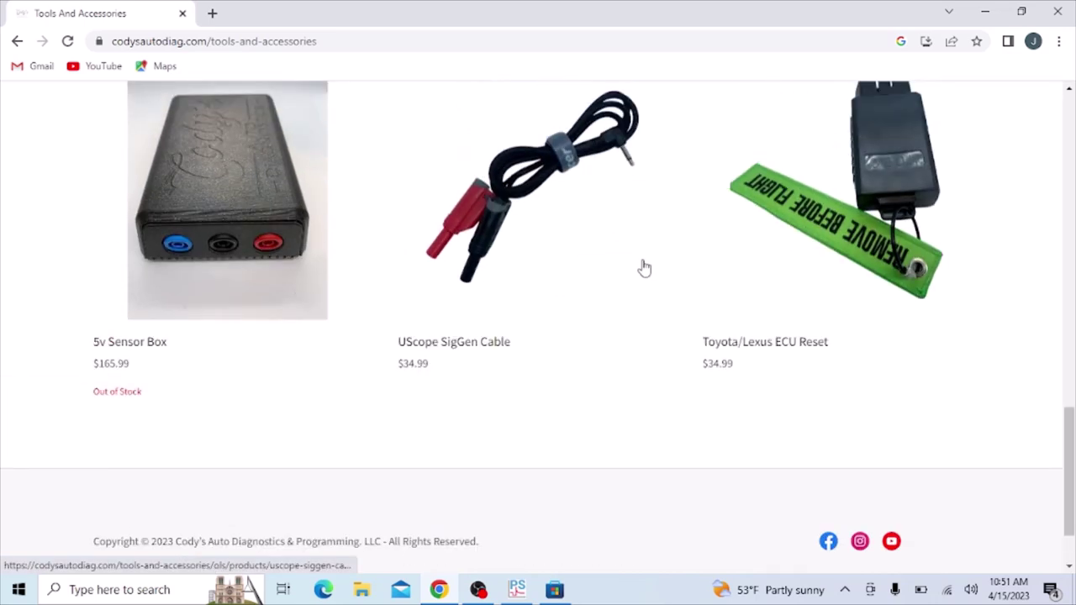
{"action": "scroll", "coordinate": [644, 267], "scroll_direction": "up", "scroll_amount": 5}
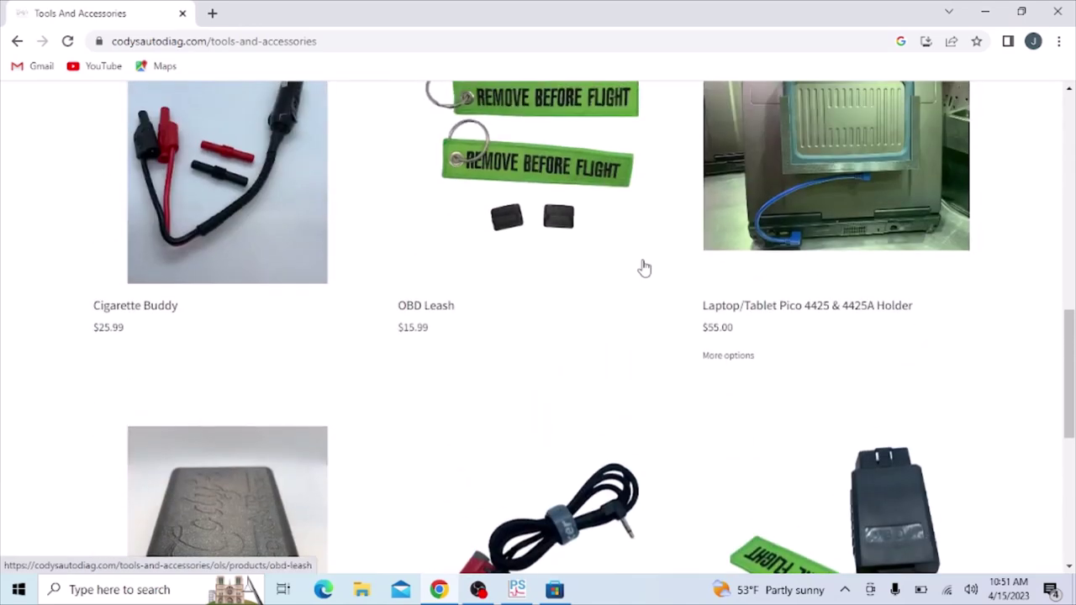
{"action": "scroll", "coordinate": [643, 267], "scroll_direction": "up", "scroll_amount": 2}
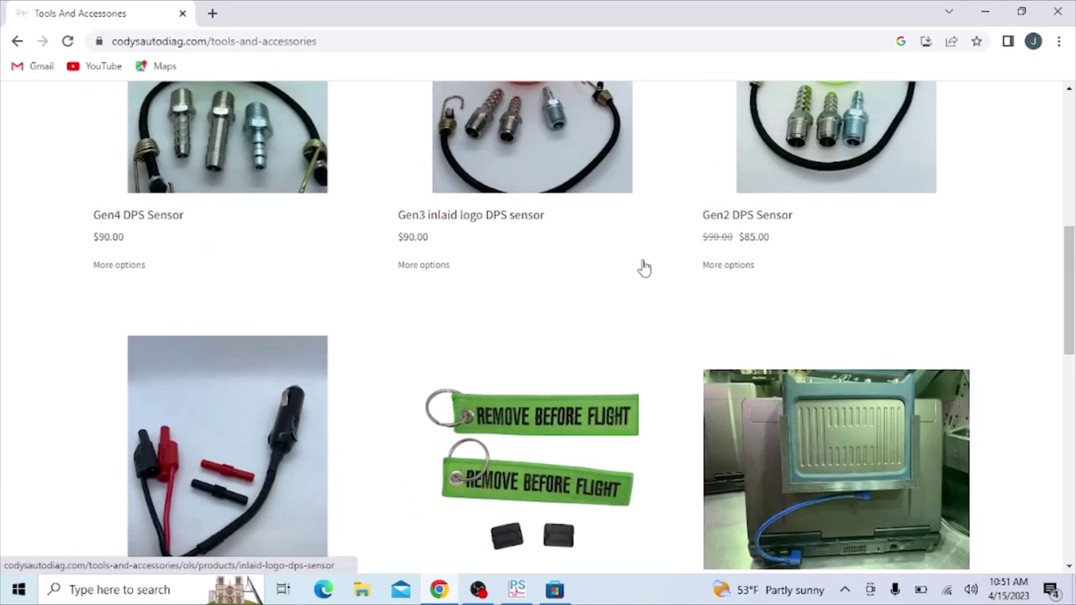
{"action": "scroll", "coordinate": [644, 268], "scroll_direction": "up", "scroll_amount": 5}
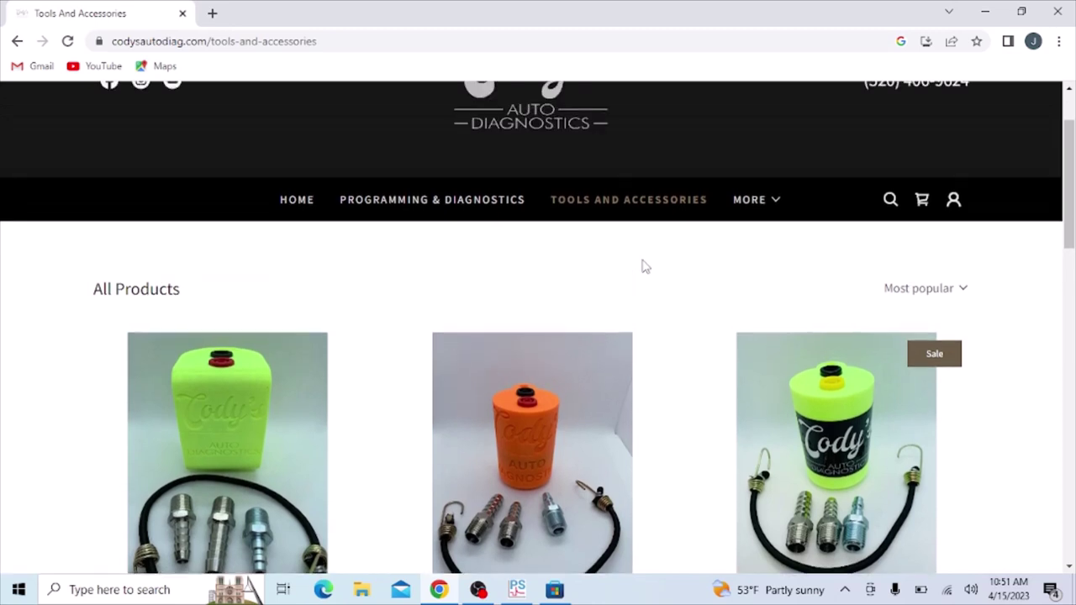
{"action": "scroll", "coordinate": [645, 266], "scroll_direction": "up", "scroll_amount": 1}
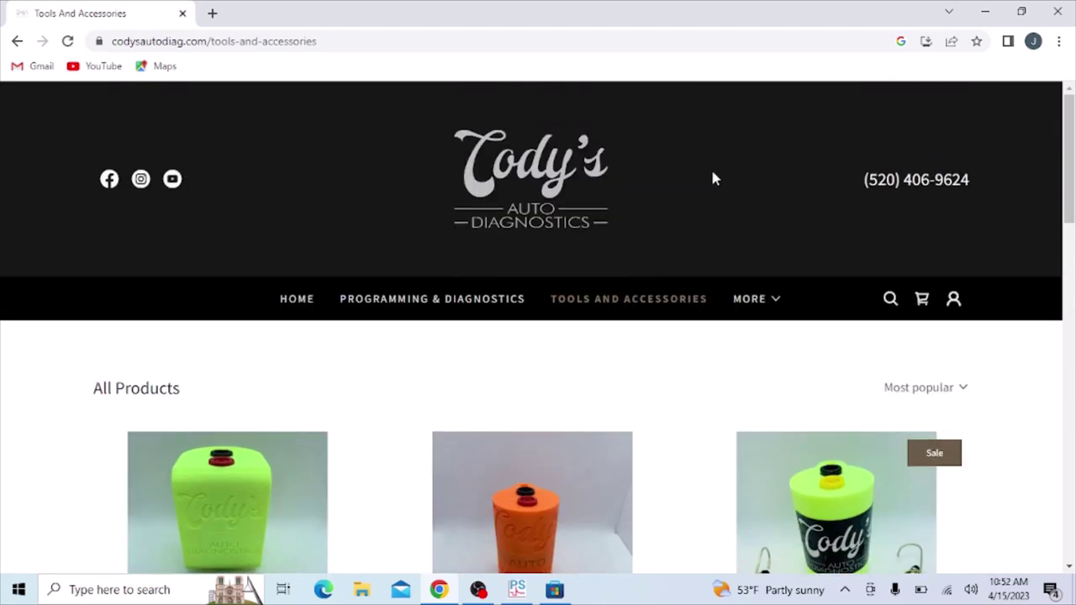
Step: Go to MORE > CONTACT US and look over the Questions or Comments form
{"action": "left_click", "coordinate": [769, 299]}
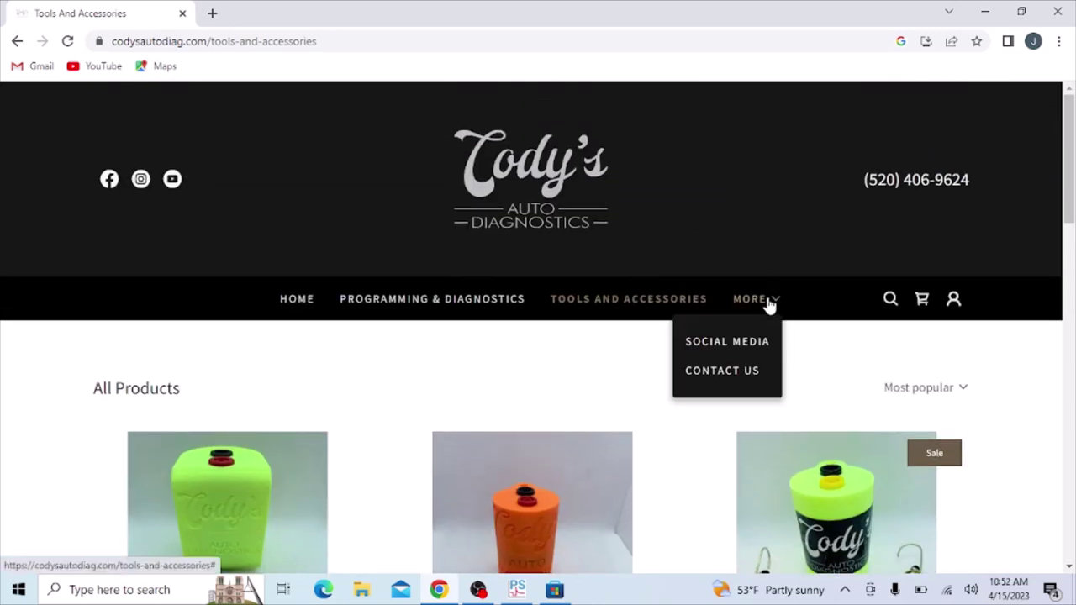
{"action": "left_click", "coordinate": [721, 370]}
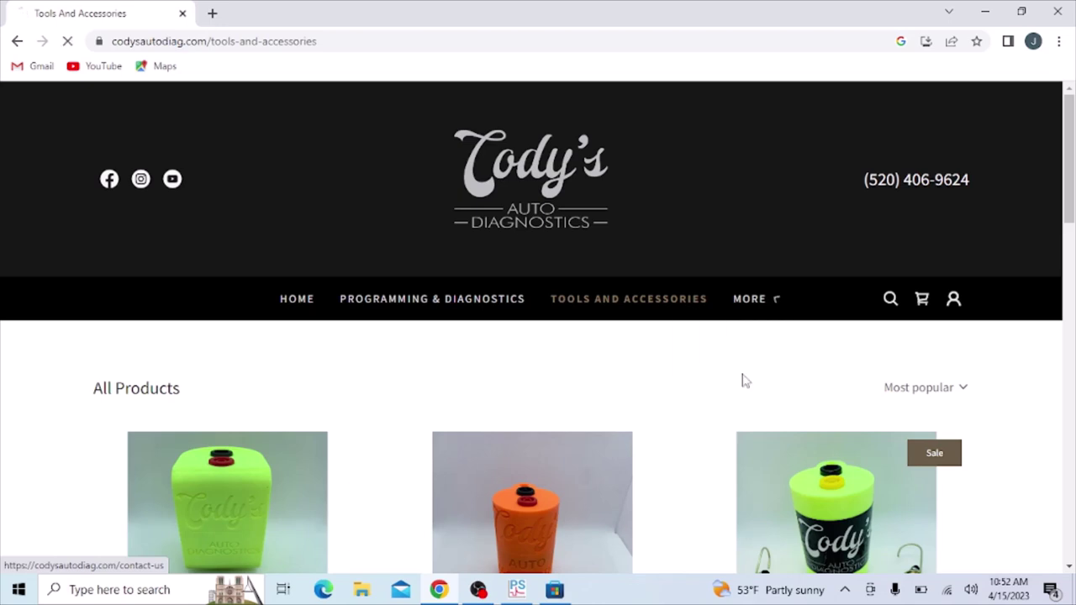
{"action": "scroll", "coordinate": [743, 380], "scroll_direction": "down", "scroll_amount": 7}
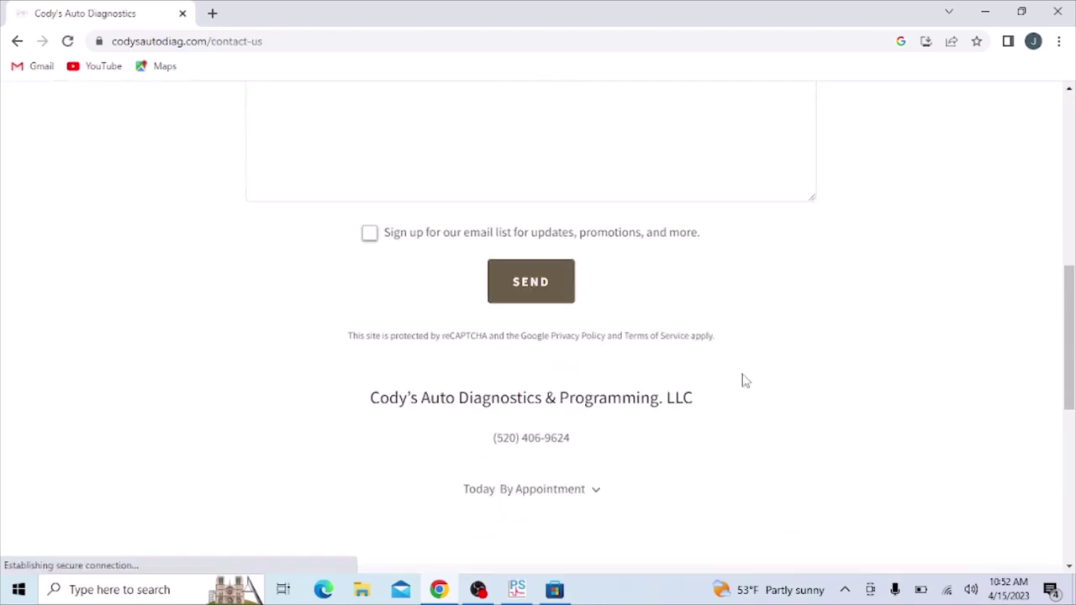
{"action": "scroll", "coordinate": [743, 380], "scroll_direction": "down", "scroll_amount": 3}
{"action": "scroll", "coordinate": [742, 380], "scroll_direction": "down", "scroll_amount": 3}
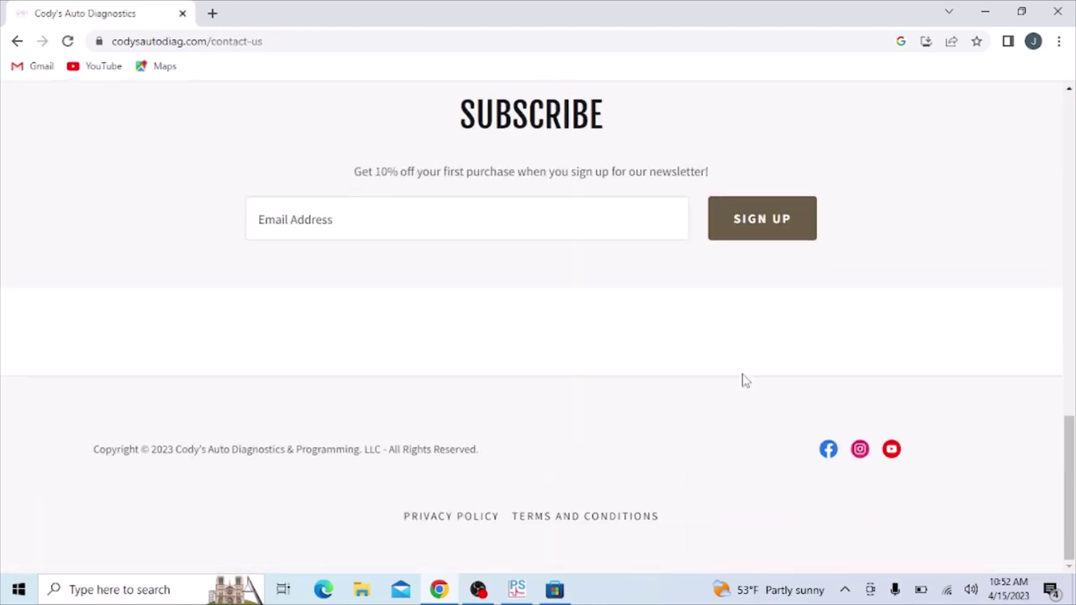
{"action": "scroll", "coordinate": [743, 380], "scroll_direction": "up", "scroll_amount": 13}
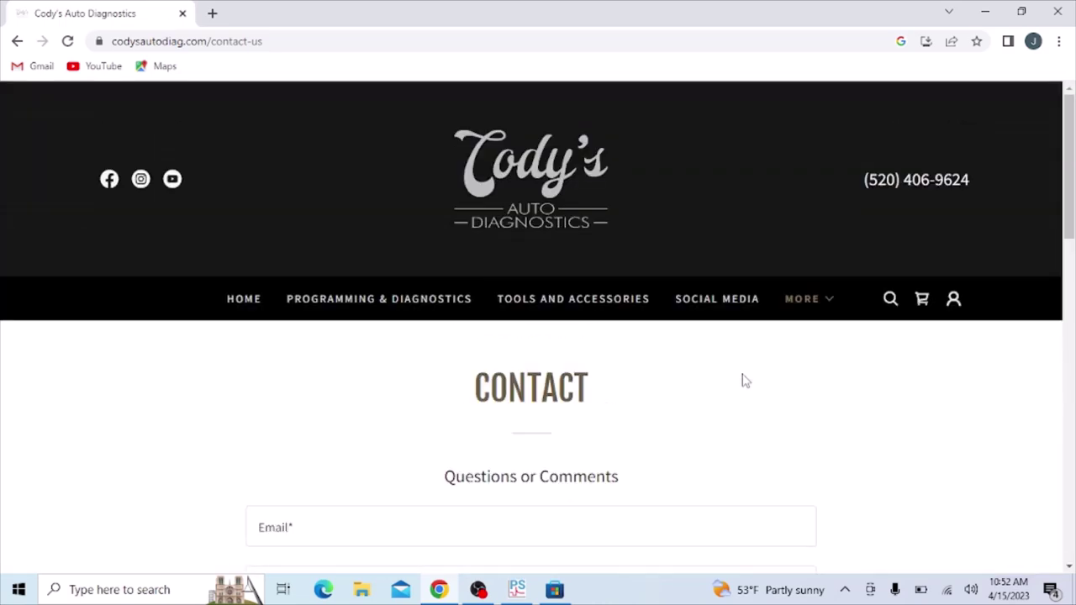
Step: Return to the home page and scroll past the BIO and services text to Featured Products' DPS sensors
{"action": "left_click", "coordinate": [254, 301]}
{"action": "scroll", "coordinate": [257, 302], "scroll_direction": "down", "scroll_amount": 15}
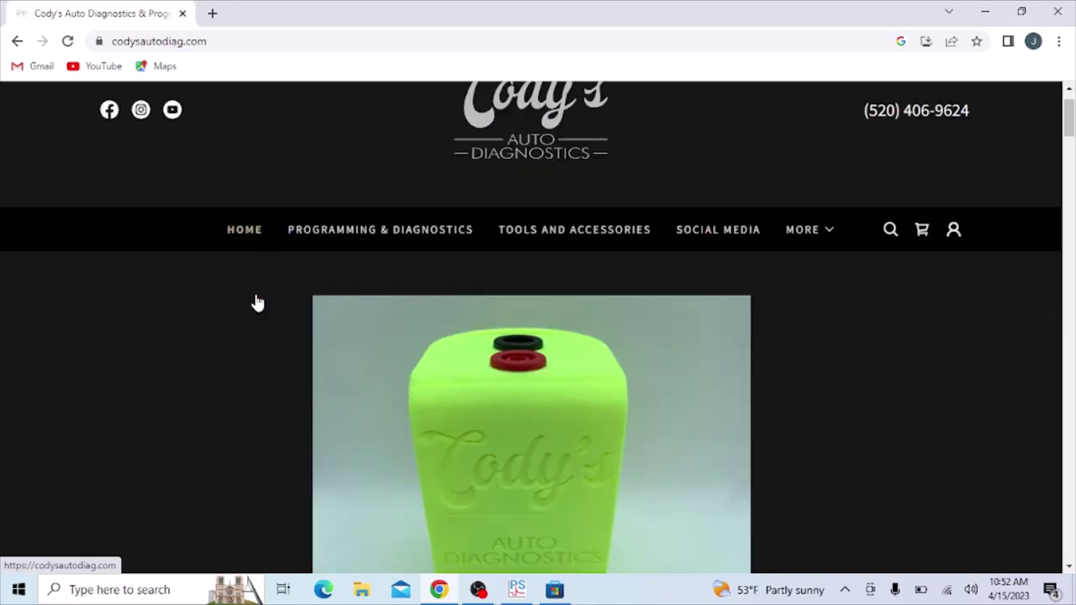
{"action": "scroll", "coordinate": [255, 299], "scroll_direction": "down", "scroll_amount": 15}
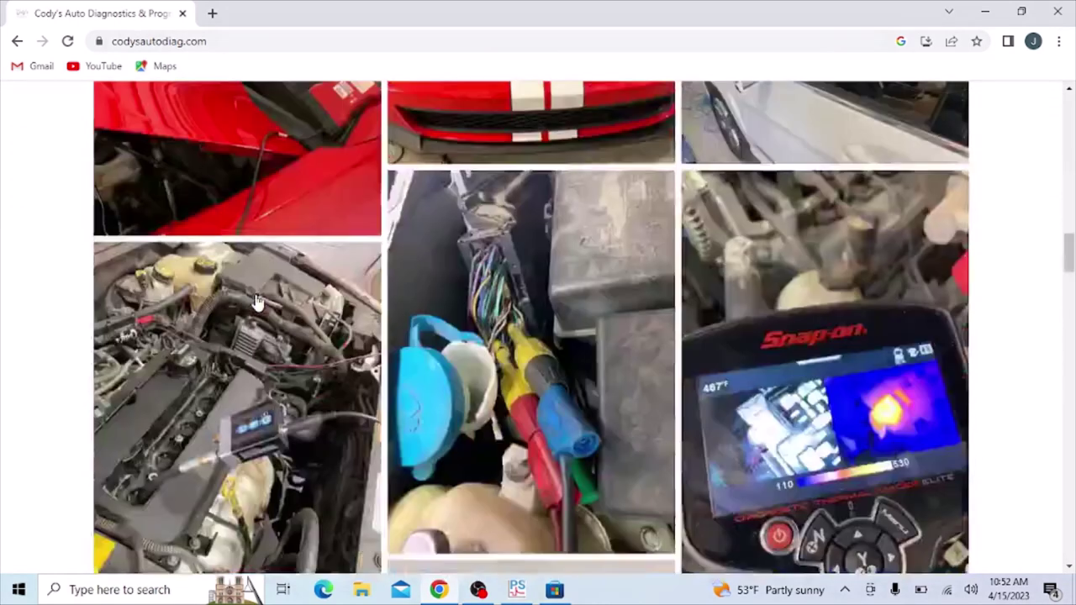
{"action": "scroll", "coordinate": [258, 301], "scroll_direction": "down", "scroll_amount": 1}
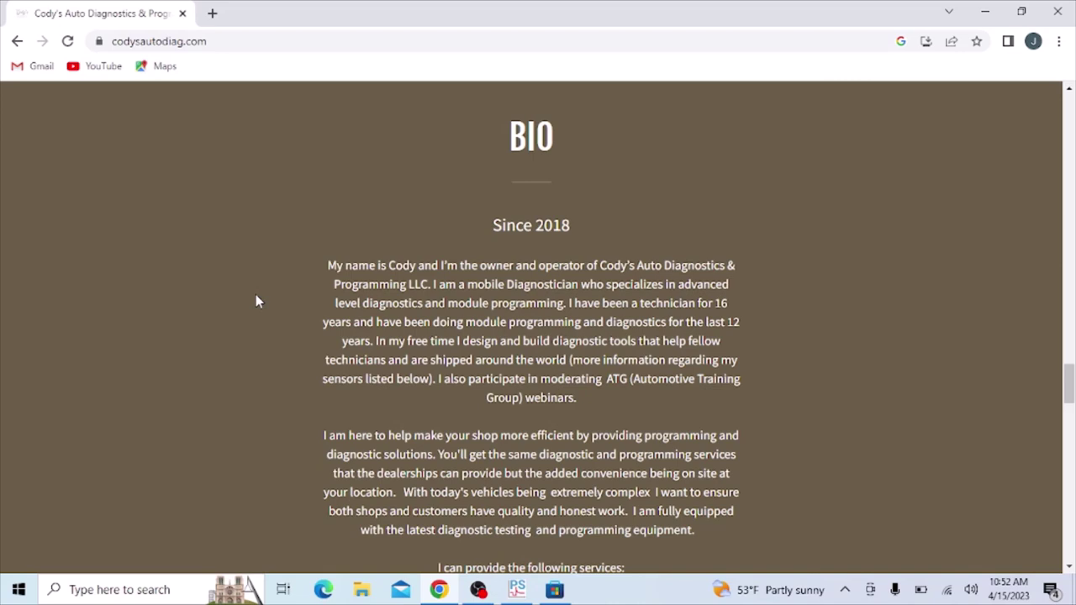
{"action": "scroll", "coordinate": [258, 300], "scroll_direction": "down", "scroll_amount": 1}
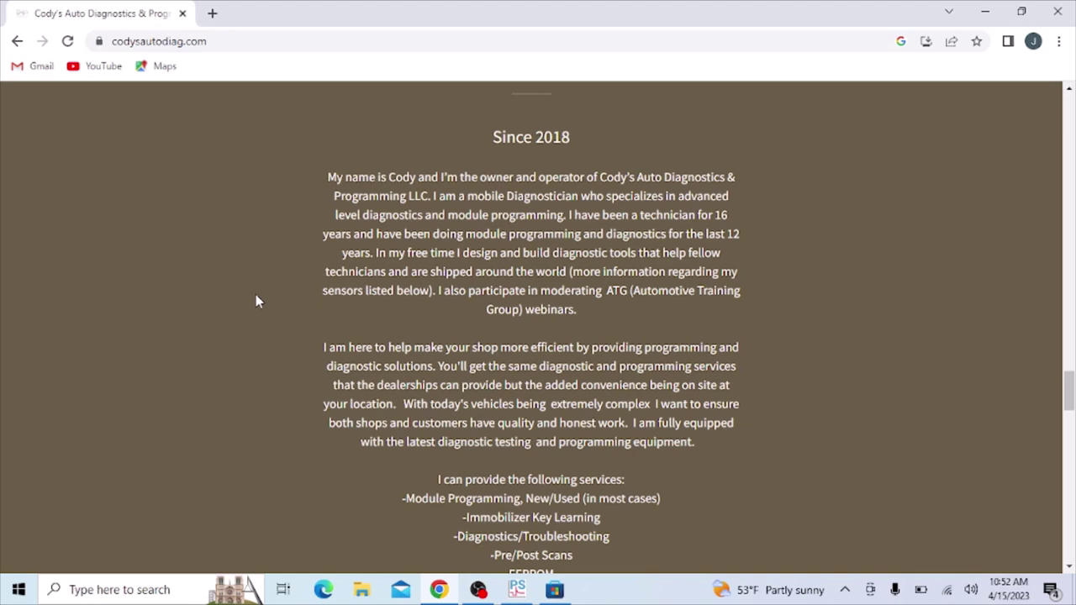
{"action": "scroll", "coordinate": [258, 301], "scroll_direction": "down", "scroll_amount": 1}
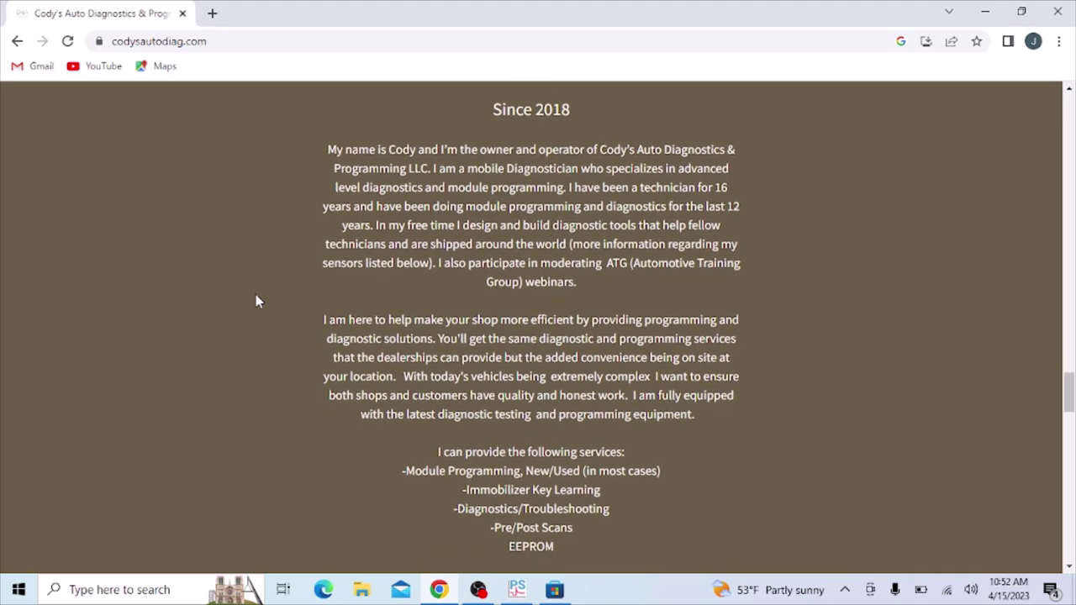
{"action": "scroll", "coordinate": [258, 301], "scroll_direction": "down", "scroll_amount": 1}
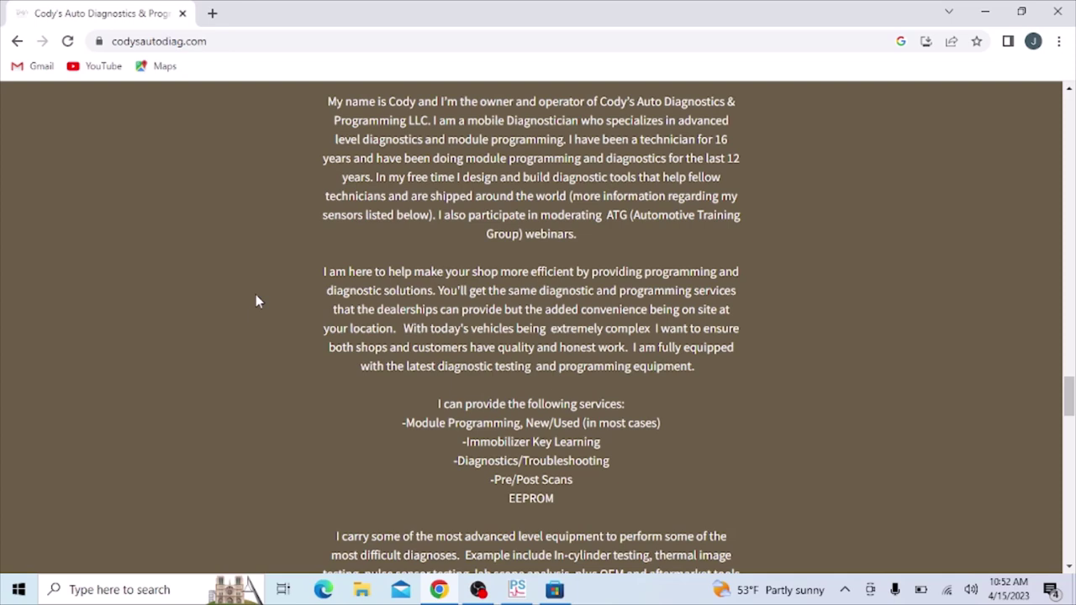
{"action": "scroll", "coordinate": [258, 301], "scroll_direction": "down", "scroll_amount": 1}
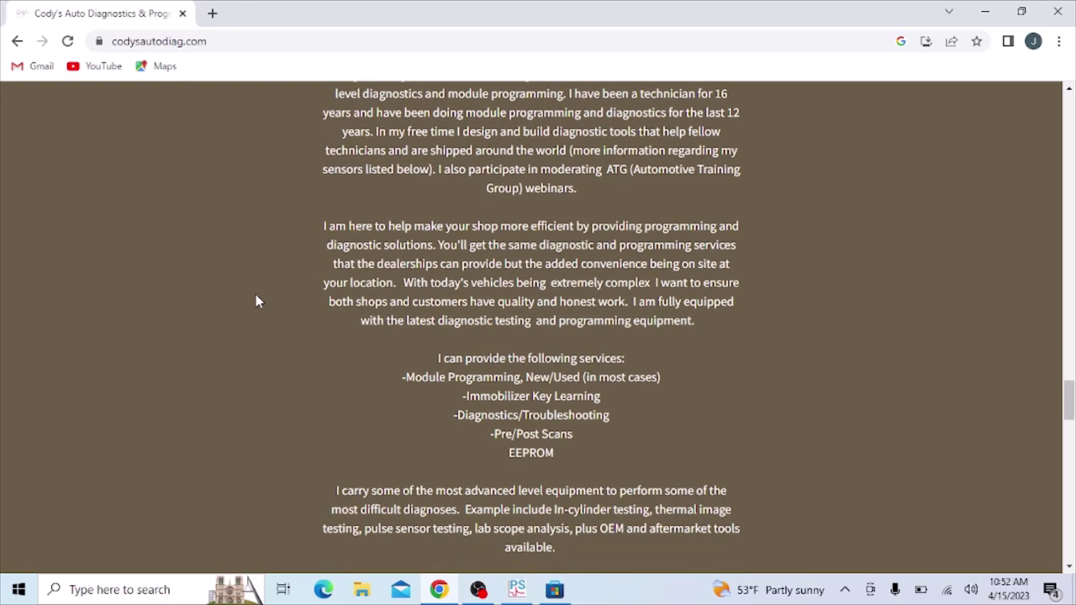
{"action": "scroll", "coordinate": [258, 301], "scroll_direction": "down", "scroll_amount": 1}
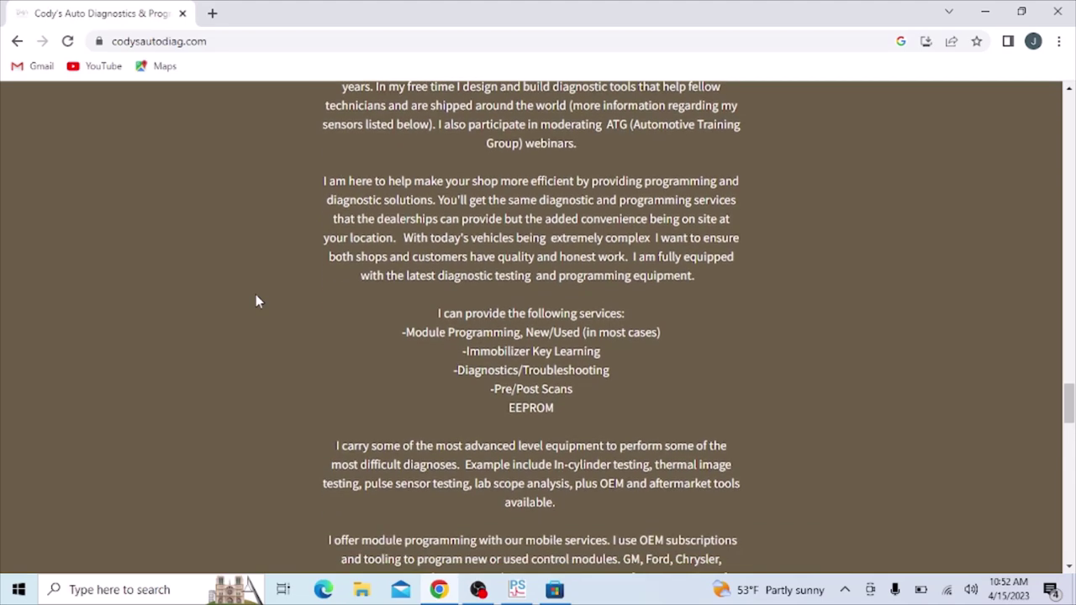
{"action": "scroll", "coordinate": [258, 301], "scroll_direction": "down", "scroll_amount": 1}
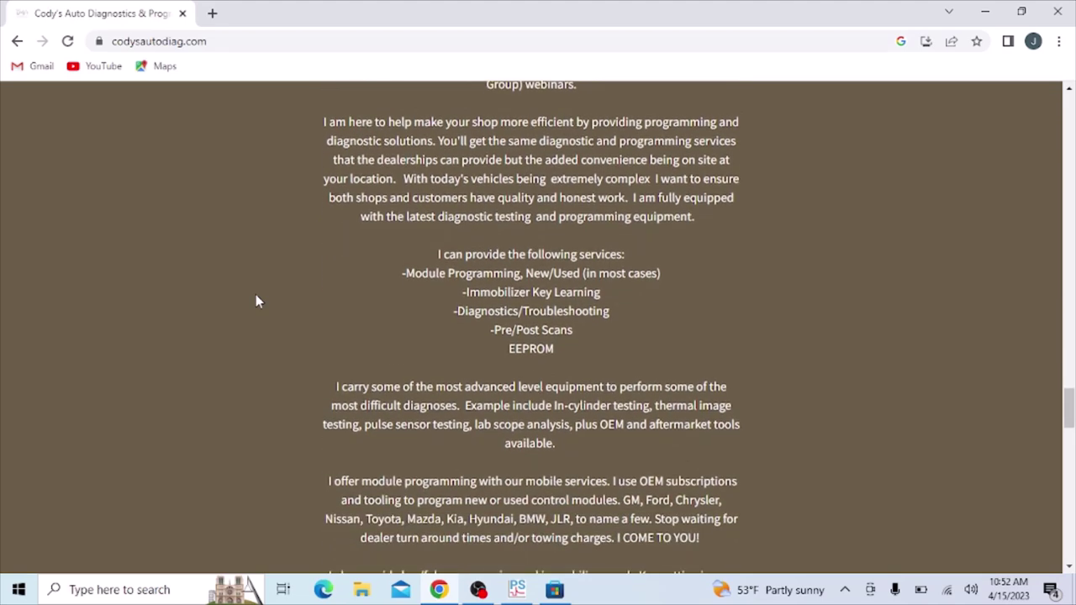
{"action": "scroll", "coordinate": [258, 301], "scroll_direction": "down", "scroll_amount": 1}
{"action": "scroll", "coordinate": [258, 301], "scroll_direction": "down", "scroll_amount": 3}
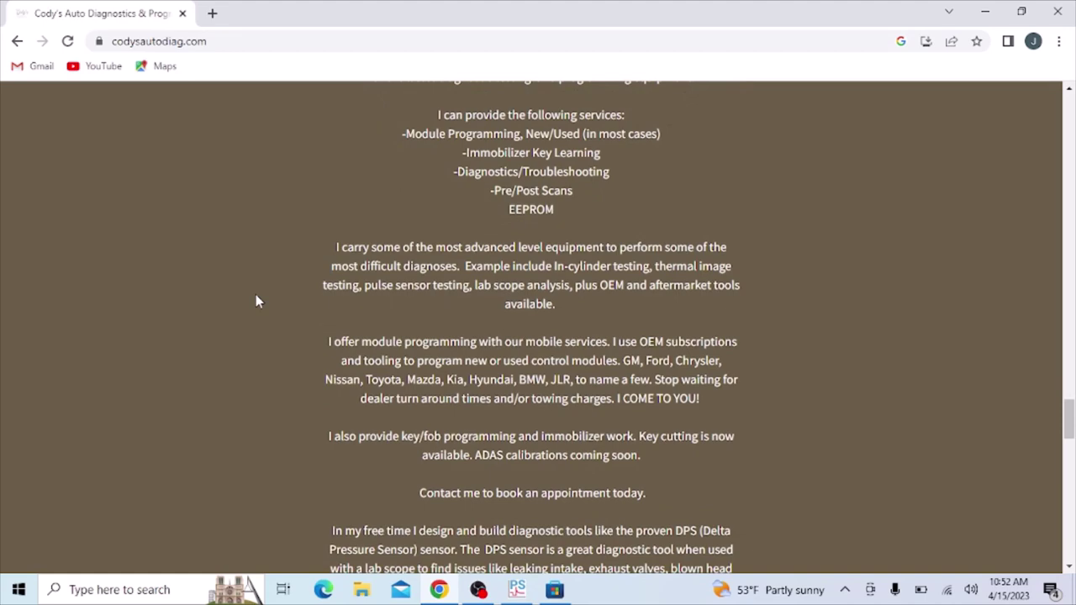
{"action": "scroll", "coordinate": [258, 301], "scroll_direction": "down", "scroll_amount": 2}
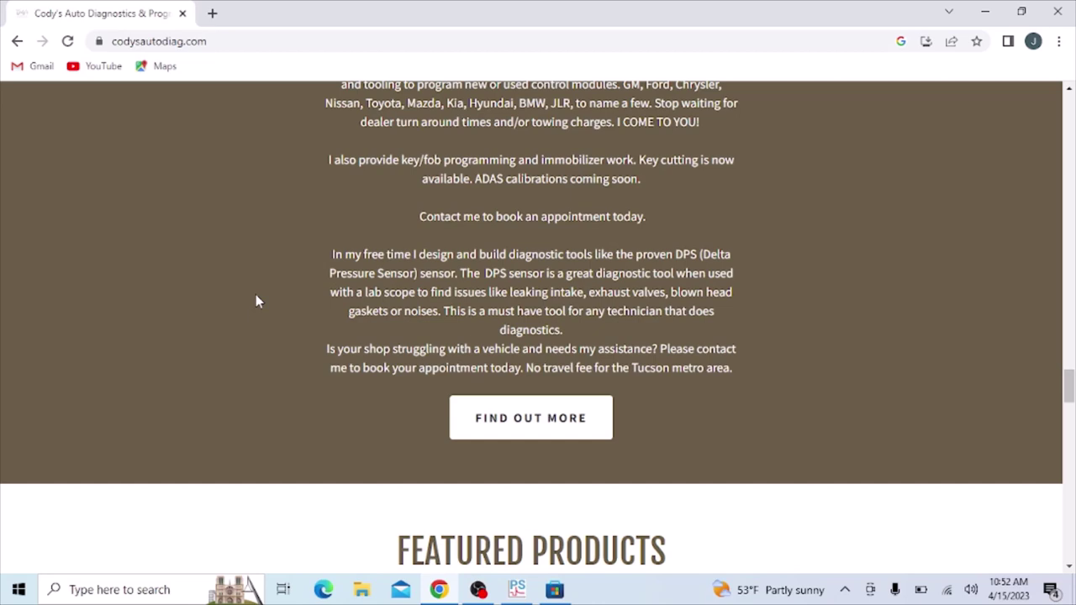
{"action": "scroll", "coordinate": [258, 301], "scroll_direction": "down", "scroll_amount": 1}
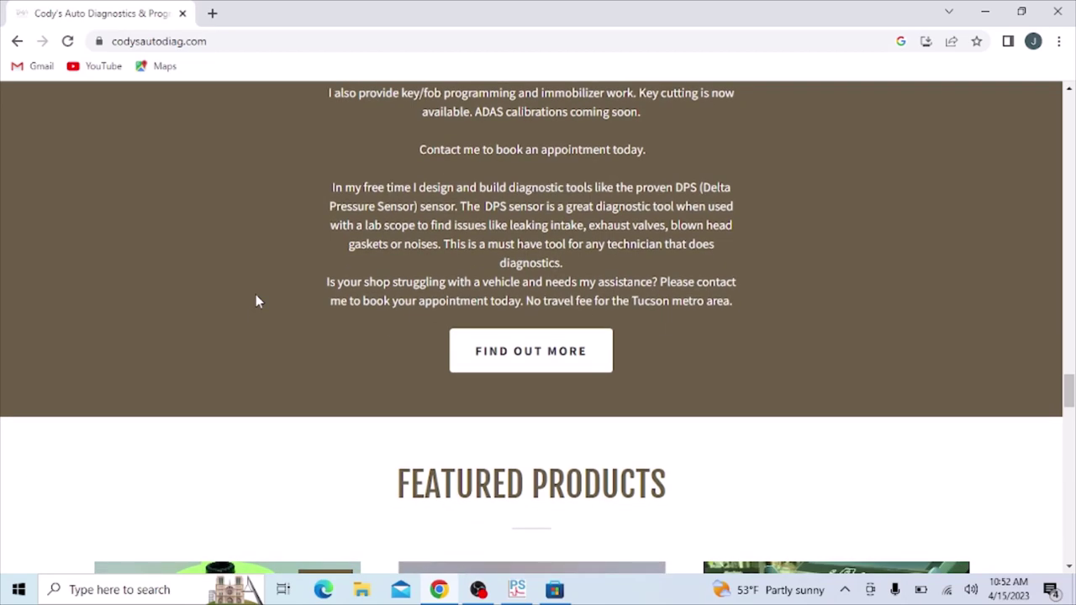
{"action": "scroll", "coordinate": [258, 301], "scroll_direction": "down", "scroll_amount": 1}
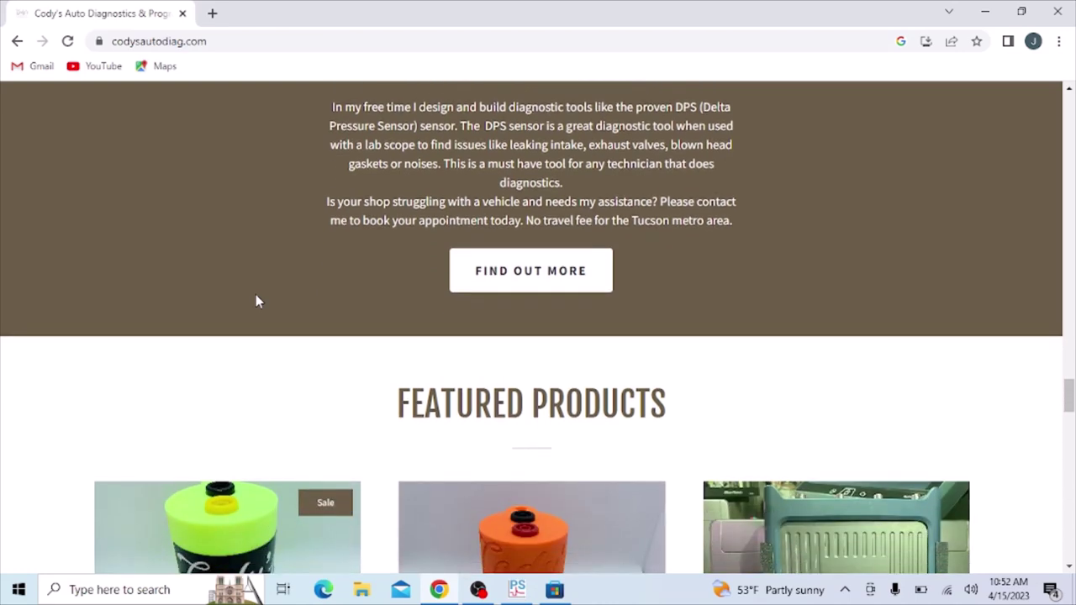
Step: Scroll down over the featured sensors and holder, then back up to the diagnostic photo gallery
{"action": "scroll", "coordinate": [258, 300], "scroll_direction": "down", "scroll_amount": 2}
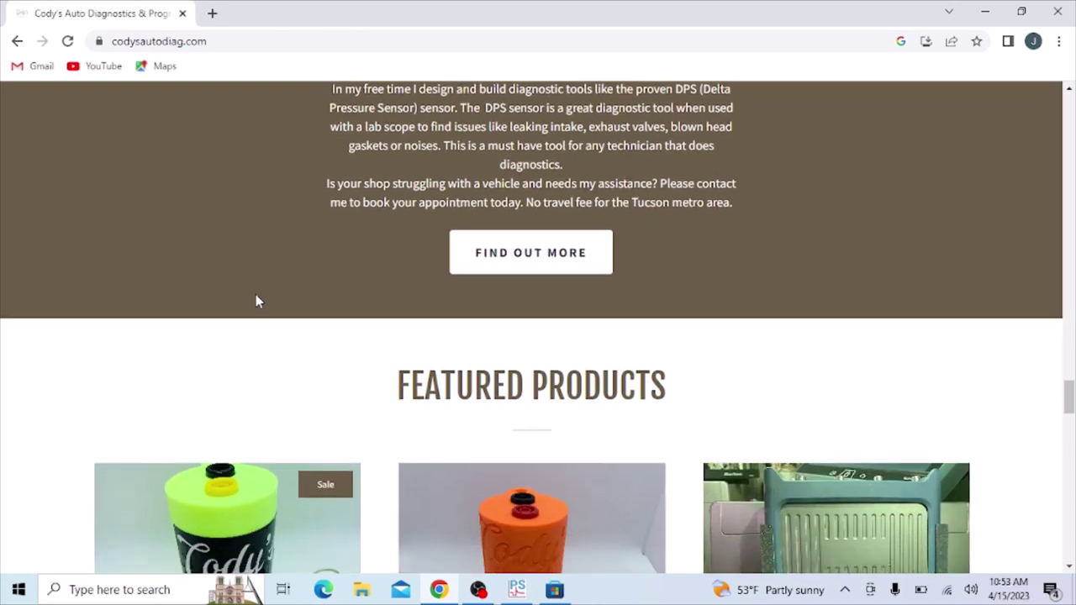
{"action": "scroll", "coordinate": [258, 301], "scroll_direction": "down", "scroll_amount": 5}
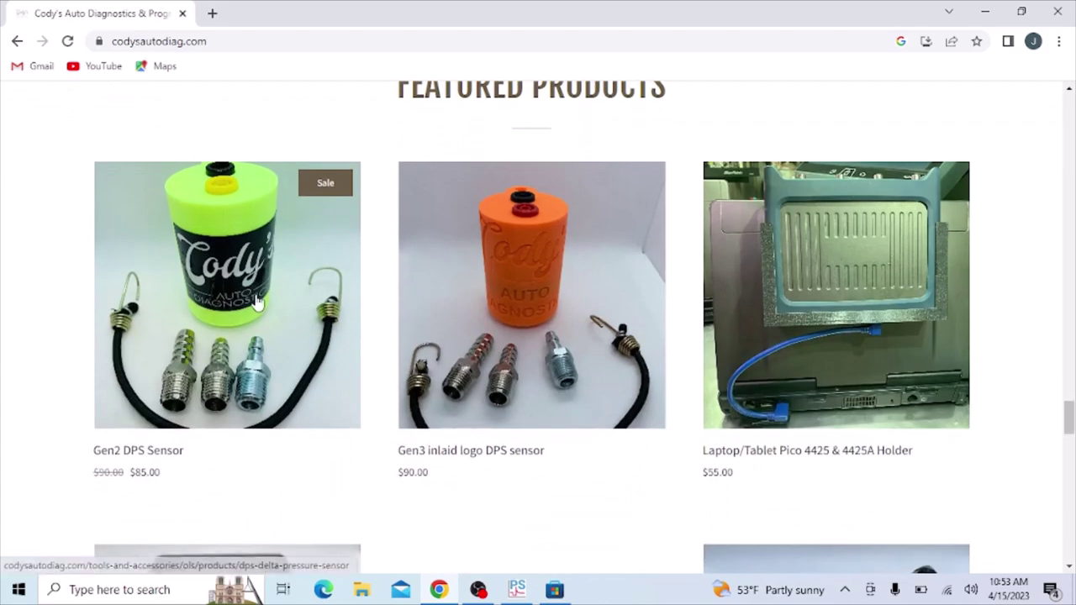
{"action": "scroll", "coordinate": [258, 301], "scroll_direction": "up", "scroll_amount": 9}
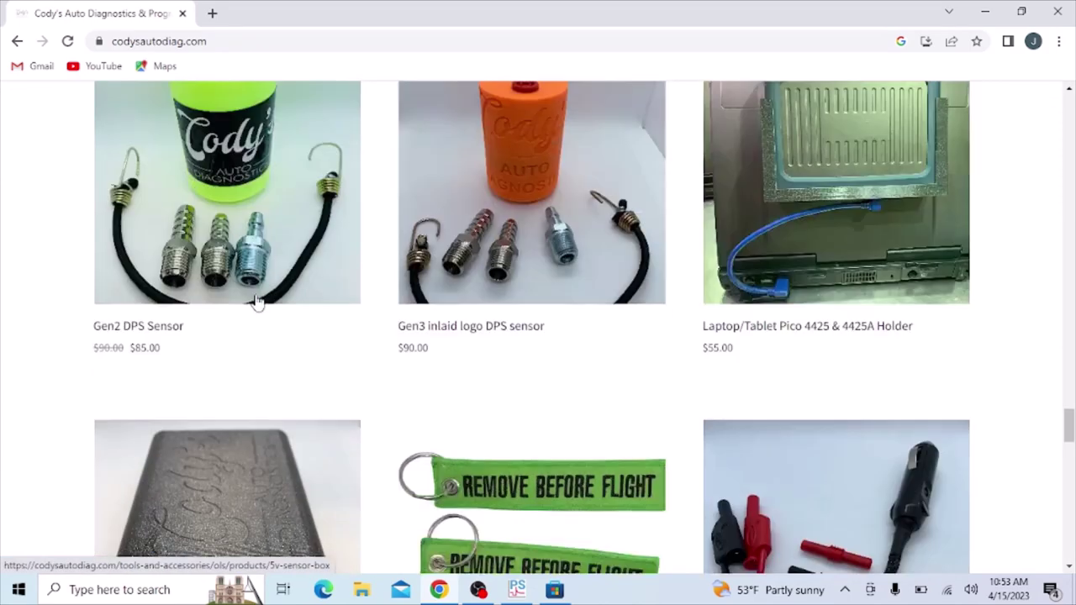
{"action": "scroll", "coordinate": [258, 300], "scroll_direction": "up", "scroll_amount": 11}
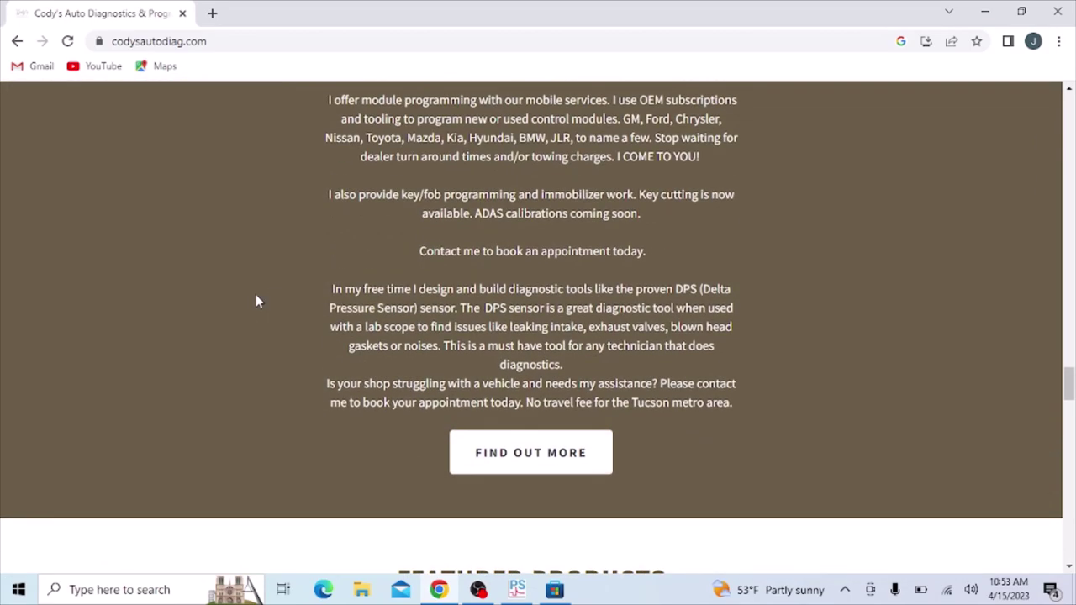
{"action": "scroll", "coordinate": [258, 301], "scroll_direction": "up", "scroll_amount": 6}
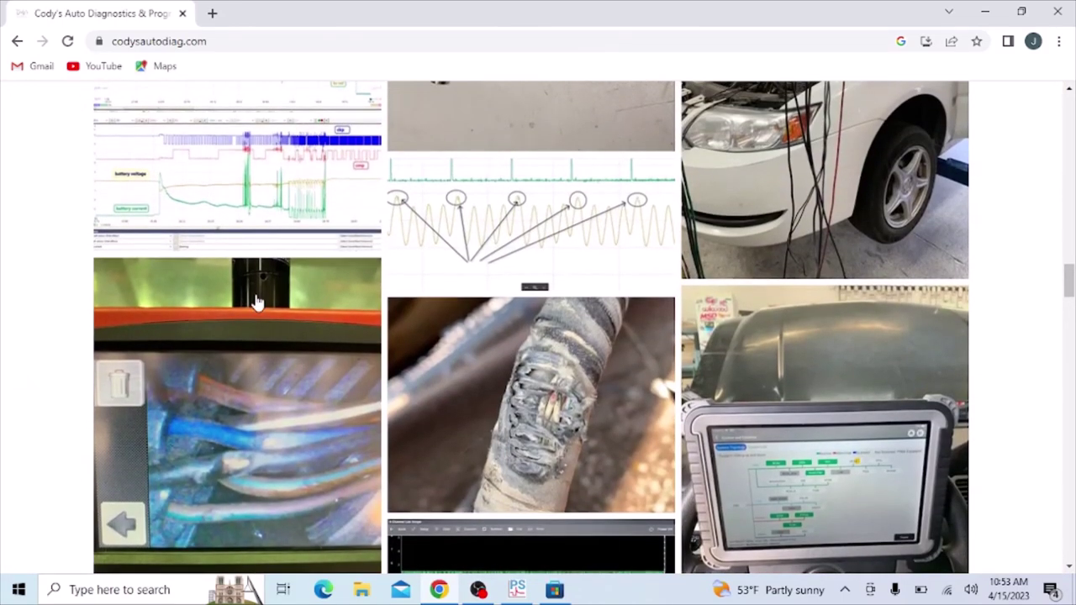
{"action": "scroll", "coordinate": [257, 301], "scroll_direction": "down", "scroll_amount": 2}
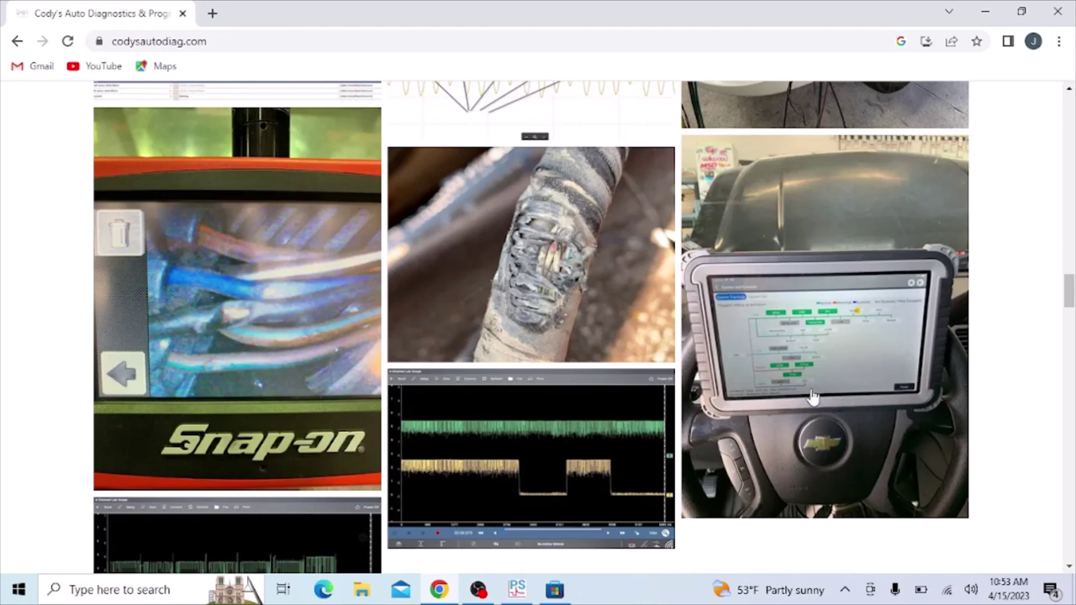
{"action": "scroll", "coordinate": [812, 397], "scroll_direction": "up", "scroll_amount": 1}
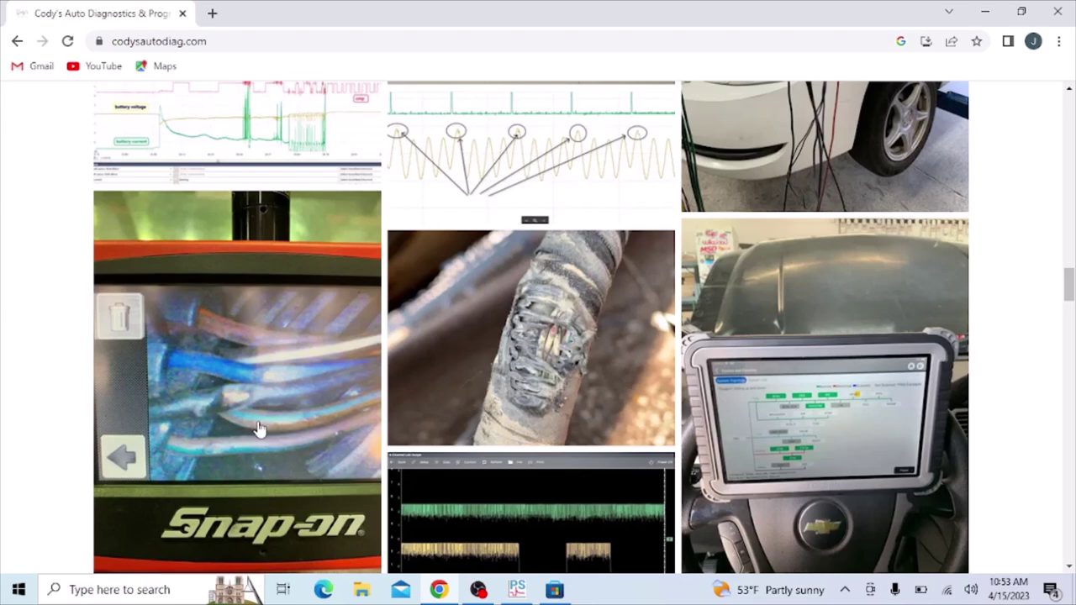
{"action": "scroll", "coordinate": [257, 427], "scroll_direction": "up", "scroll_amount": 5}
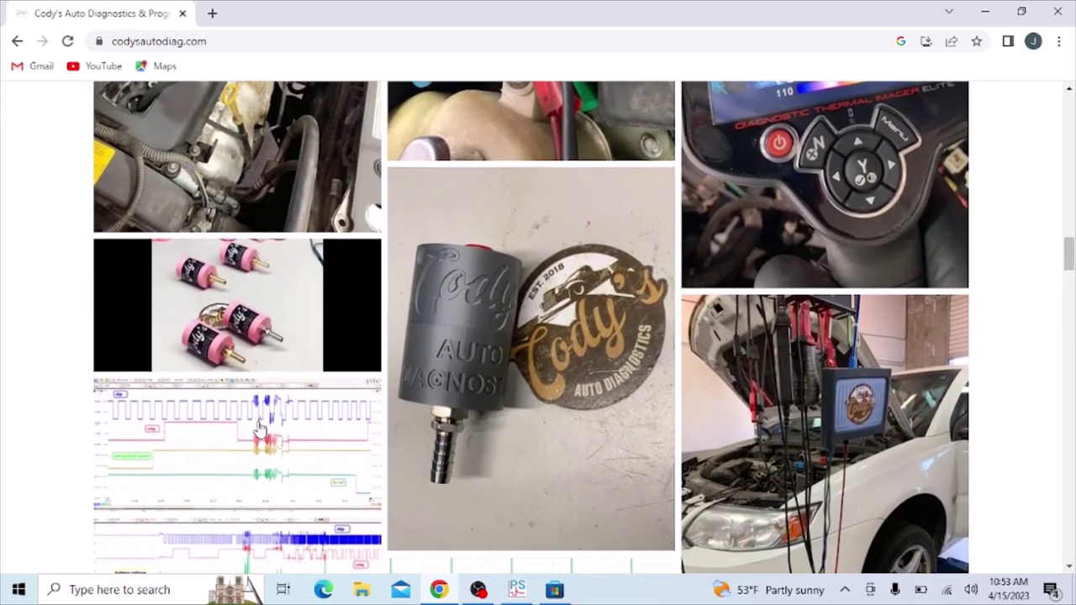
{"action": "scroll", "coordinate": [258, 427], "scroll_direction": "up", "scroll_amount": 4}
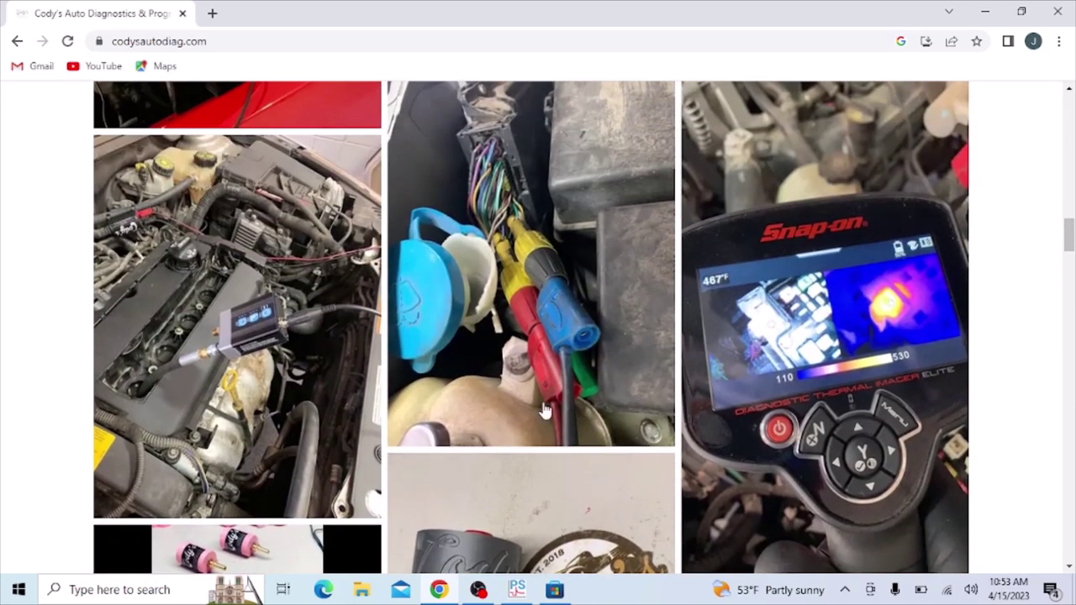